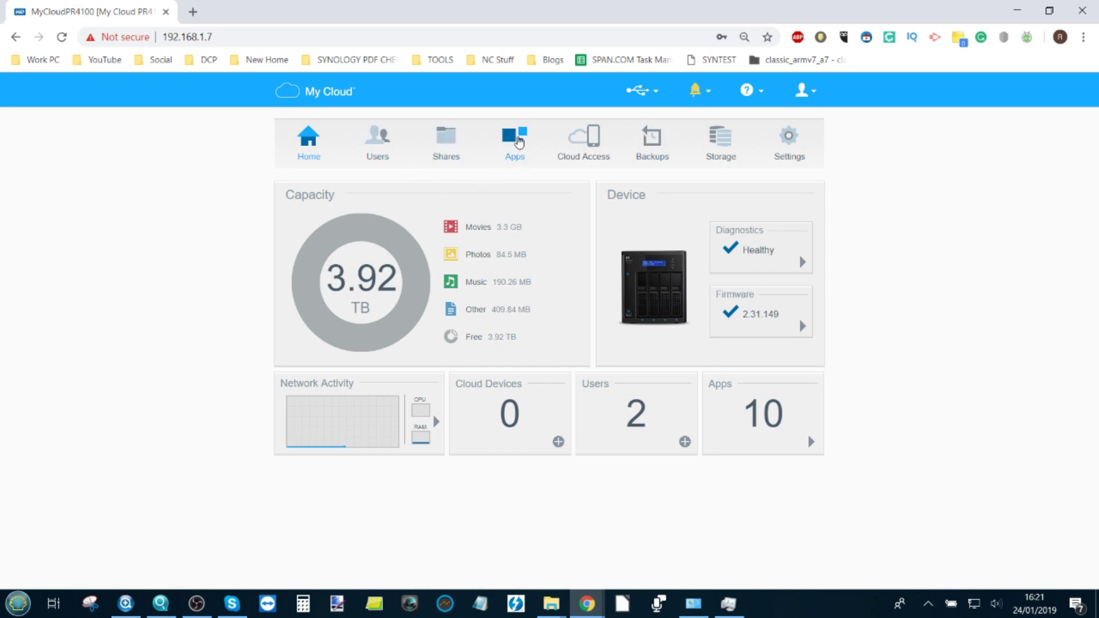
Step: Install the plexmediaserver app from the My Cloud Apps page and dismiss the success message
left_click(518, 147)
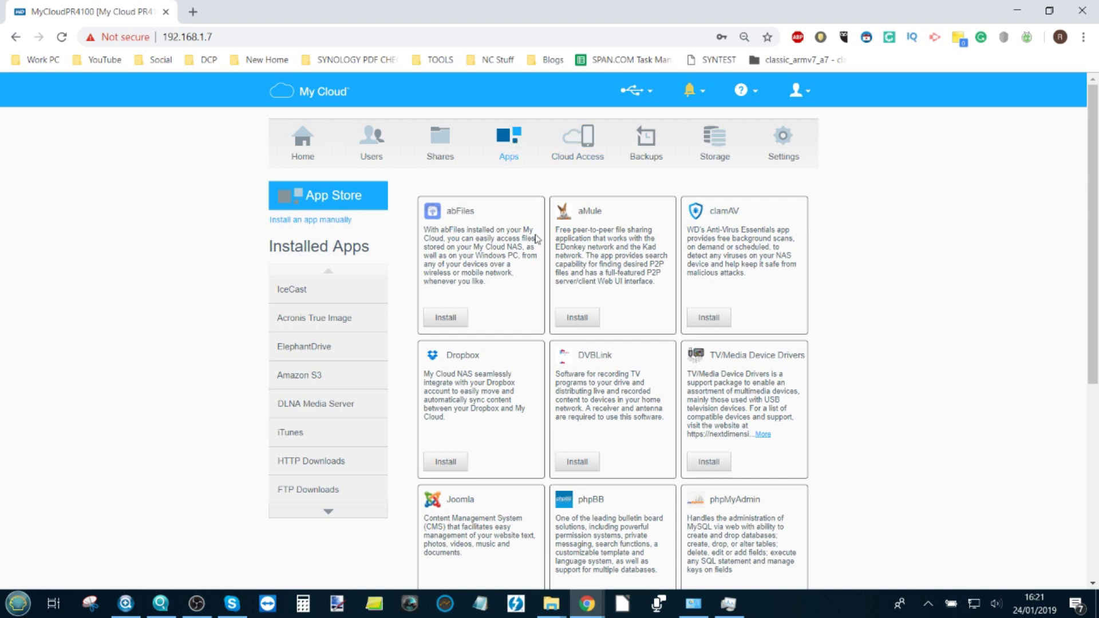
left_click_drag(1089, 233, 1089, 346)
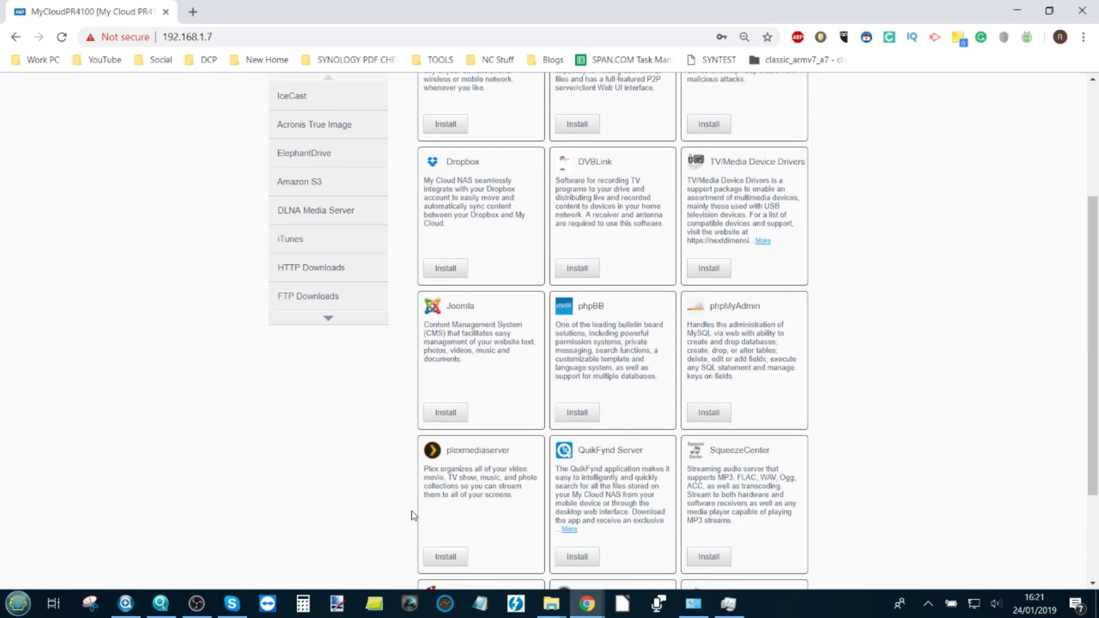
left_click(461, 559)
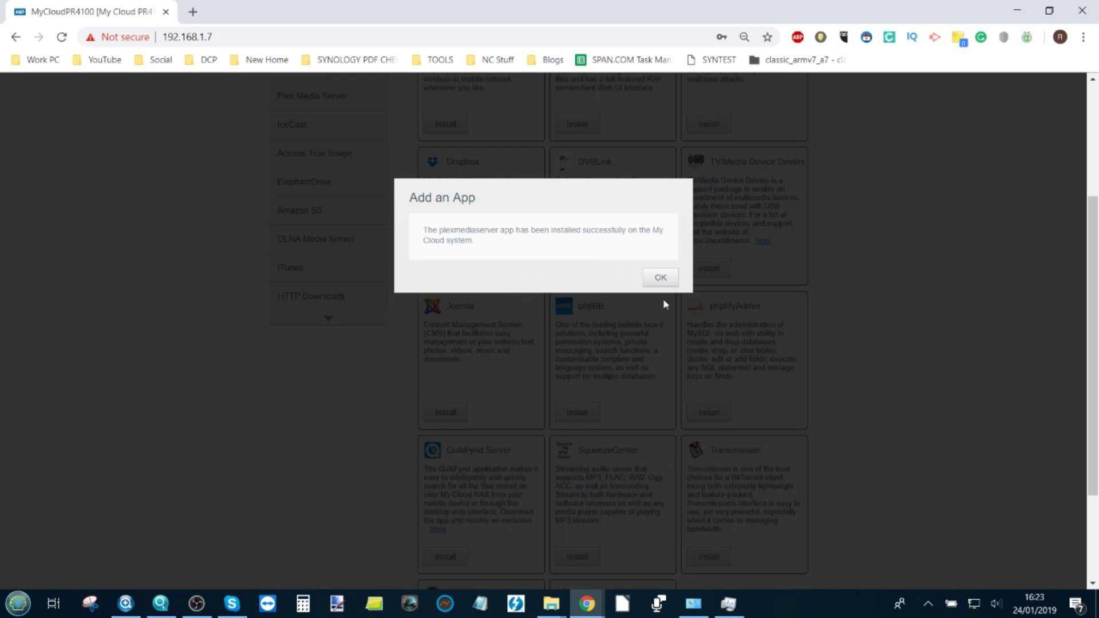
left_click(668, 279)
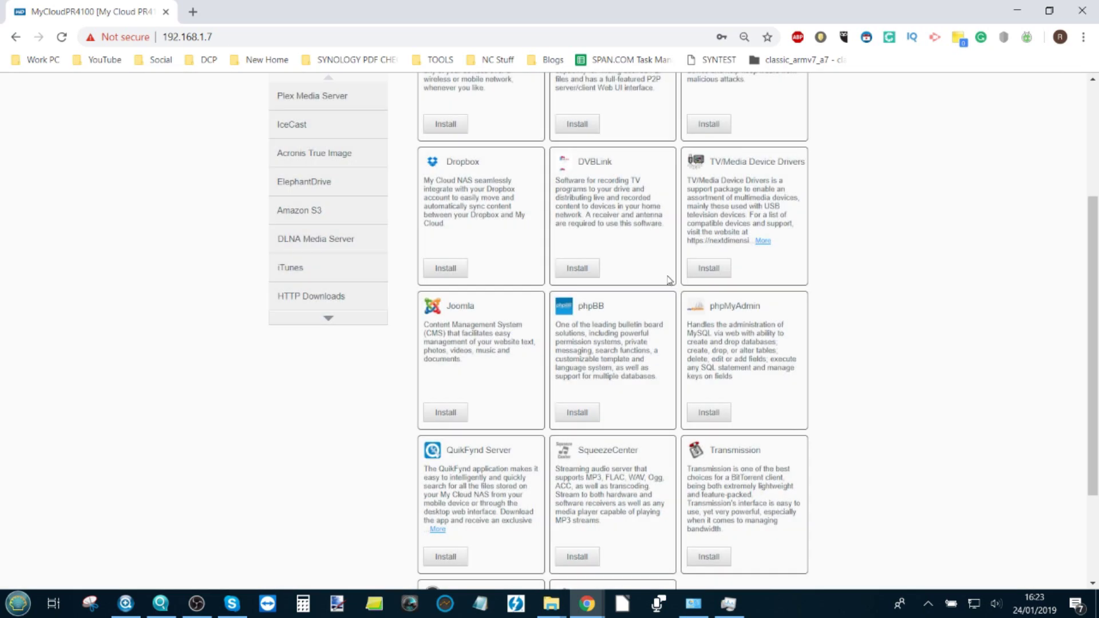
Step: Configure Plex Media Server from Installed Apps to launch its web setup on port 32400
scroll(669, 280, "up", 3)
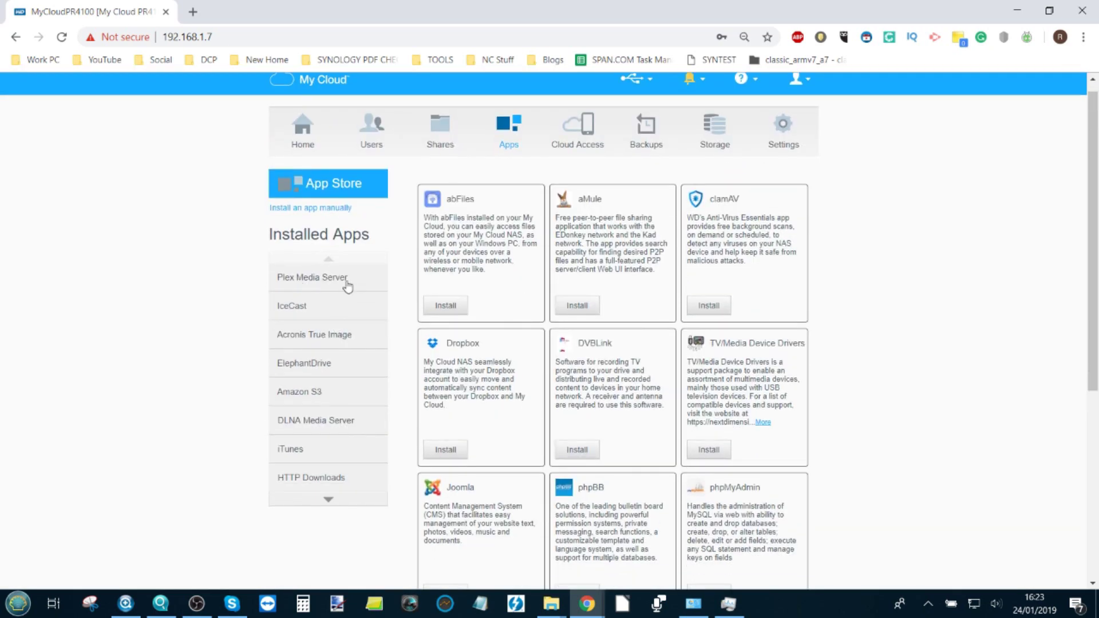
left_click(314, 281)
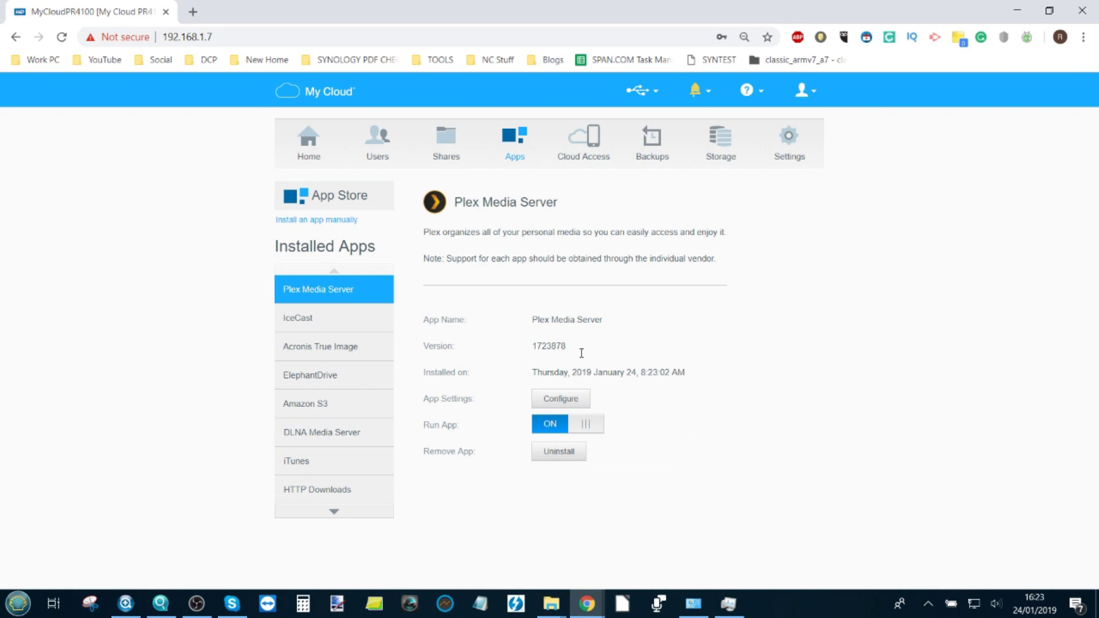
left_click(564, 403)
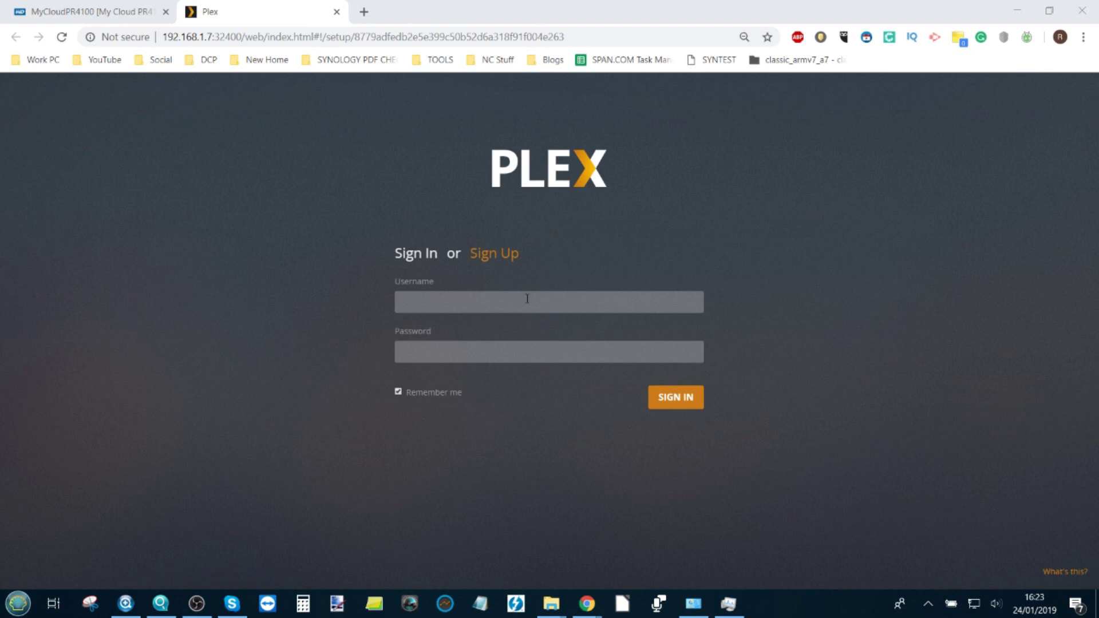
Step: Sign in to Plex with the account e-mail and password
left_click(494, 303)
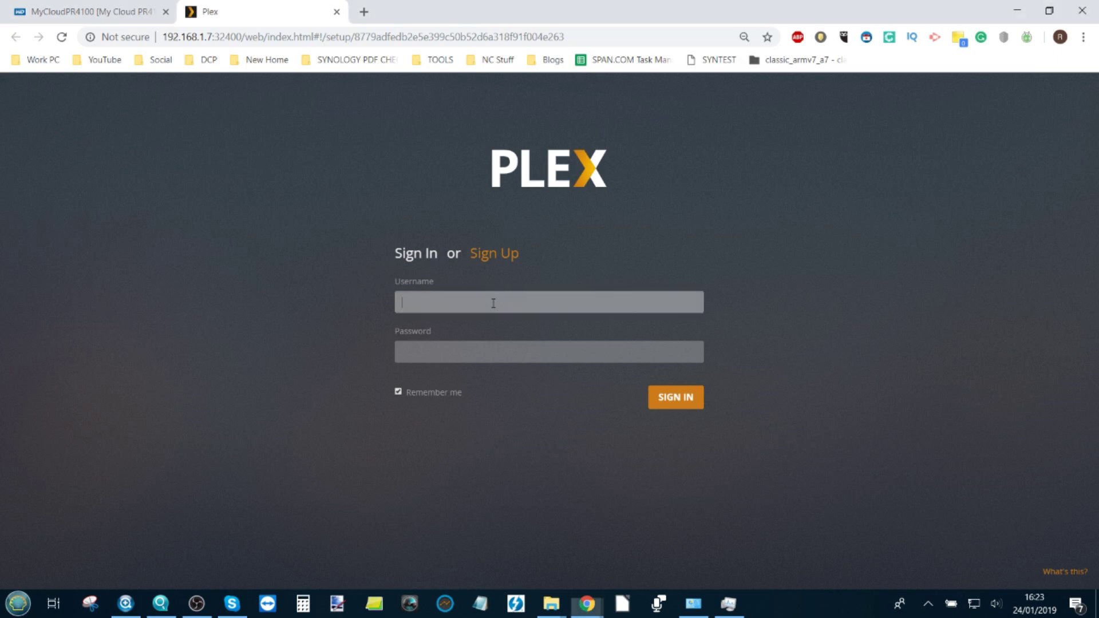
type("nas")
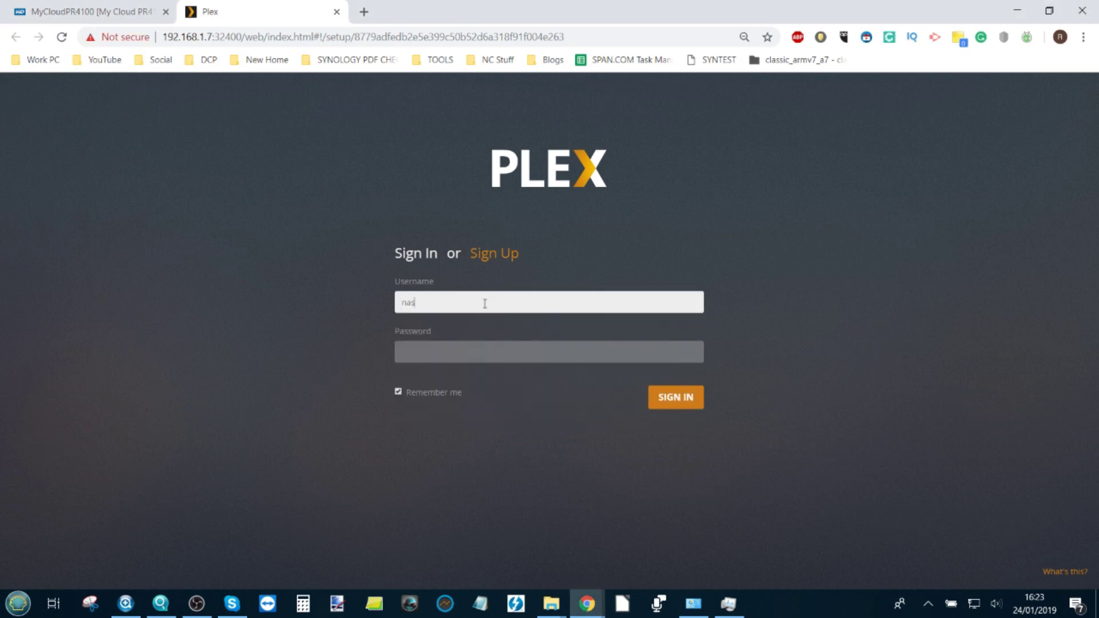
key("Tab")
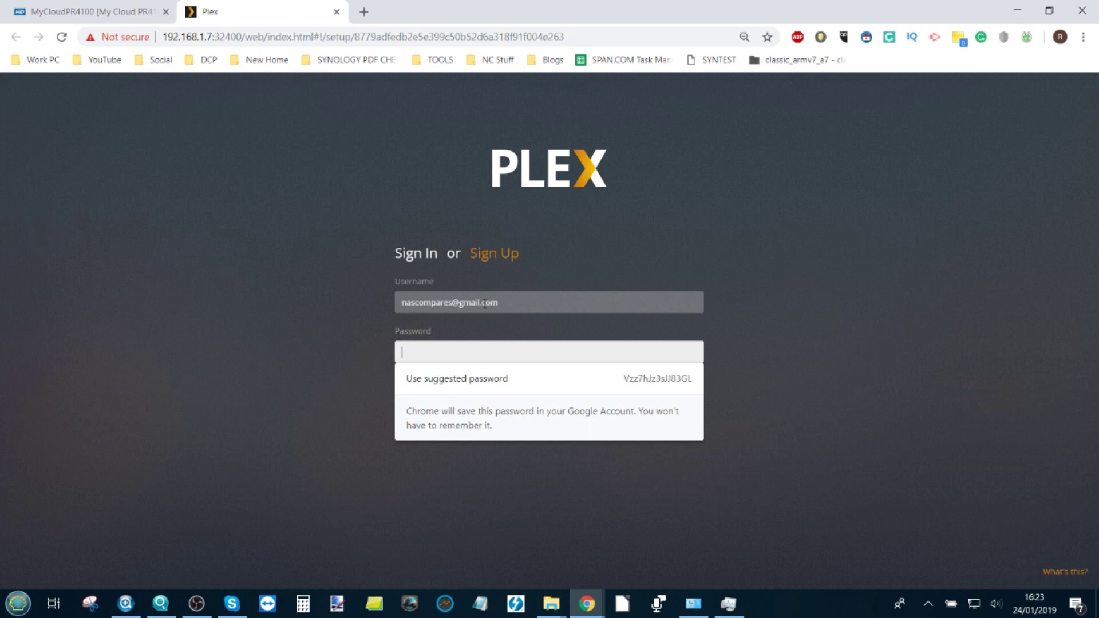
type("p••••••")
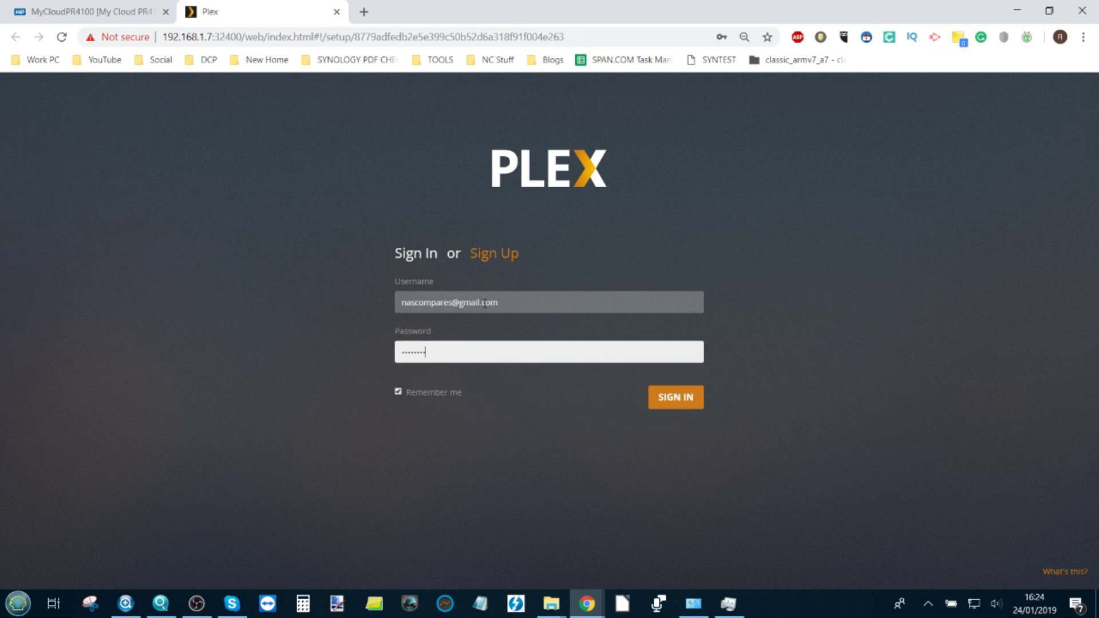
key("Return")
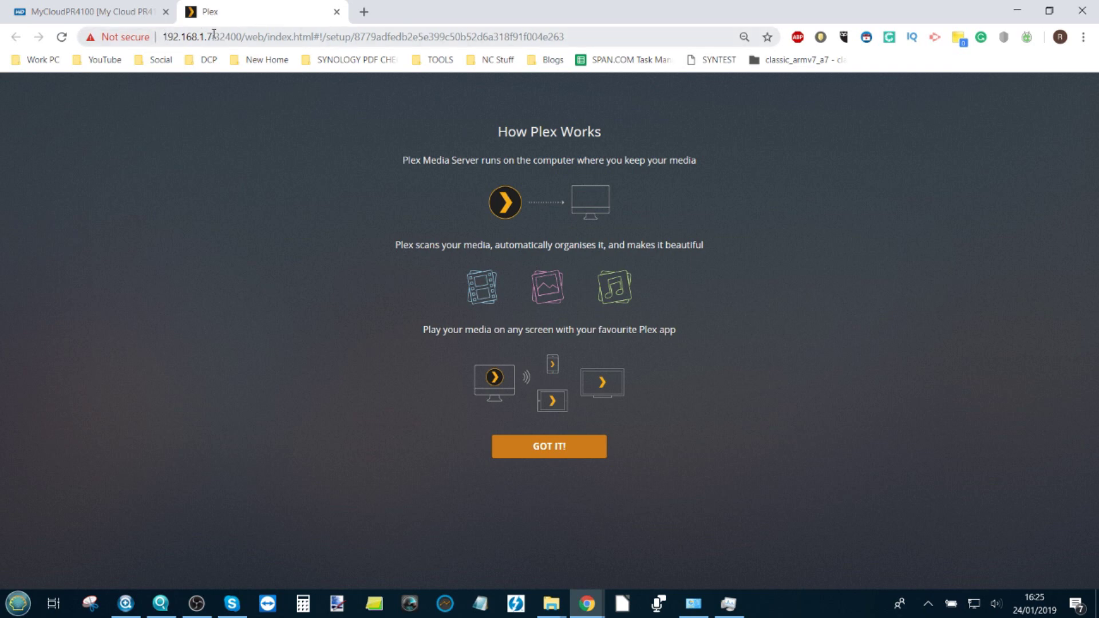
Step: Acknowledge the How Plex Works introduction with GOT IT!
left_click(538, 446)
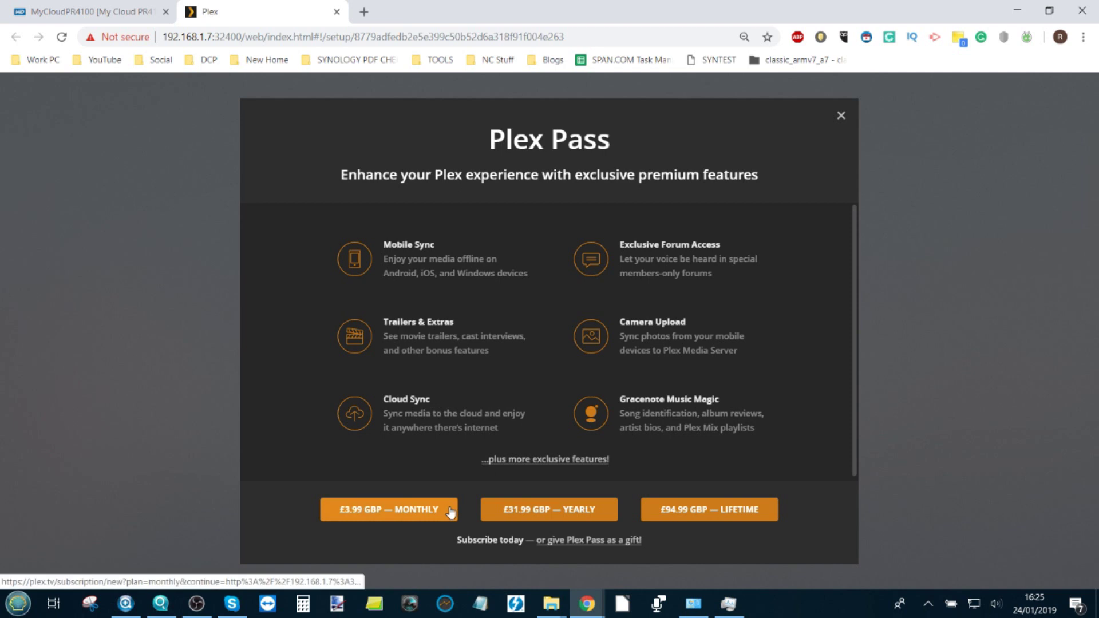
Step: Dismiss the Plex Pass offer, keep the server name MyCloudPR4100, and move on to adding libraries
left_click(842, 116)
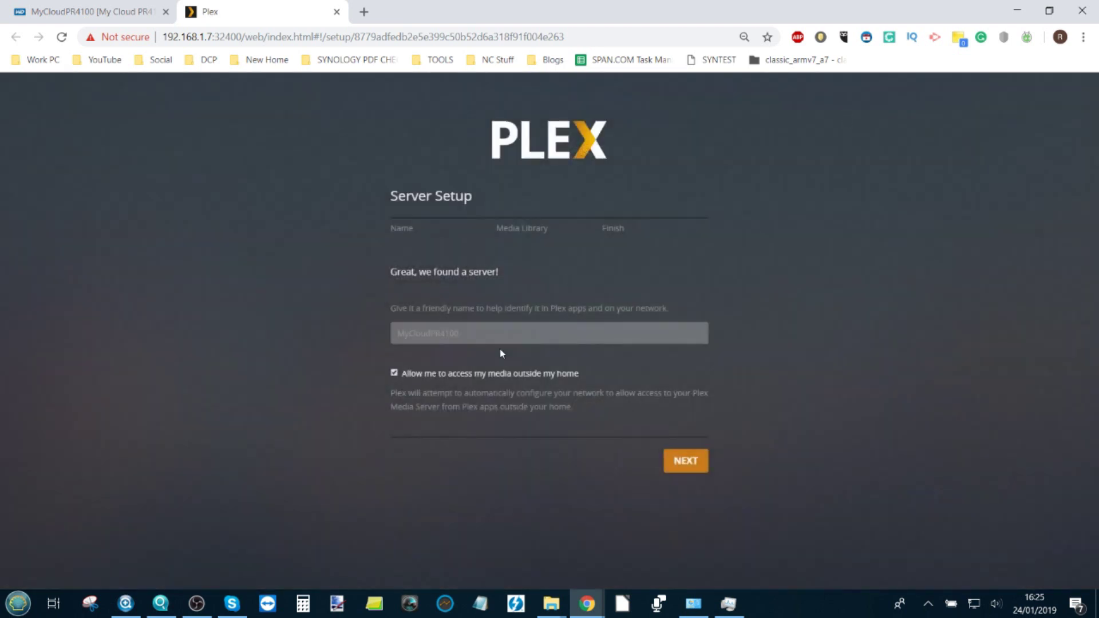
left_click(502, 336)
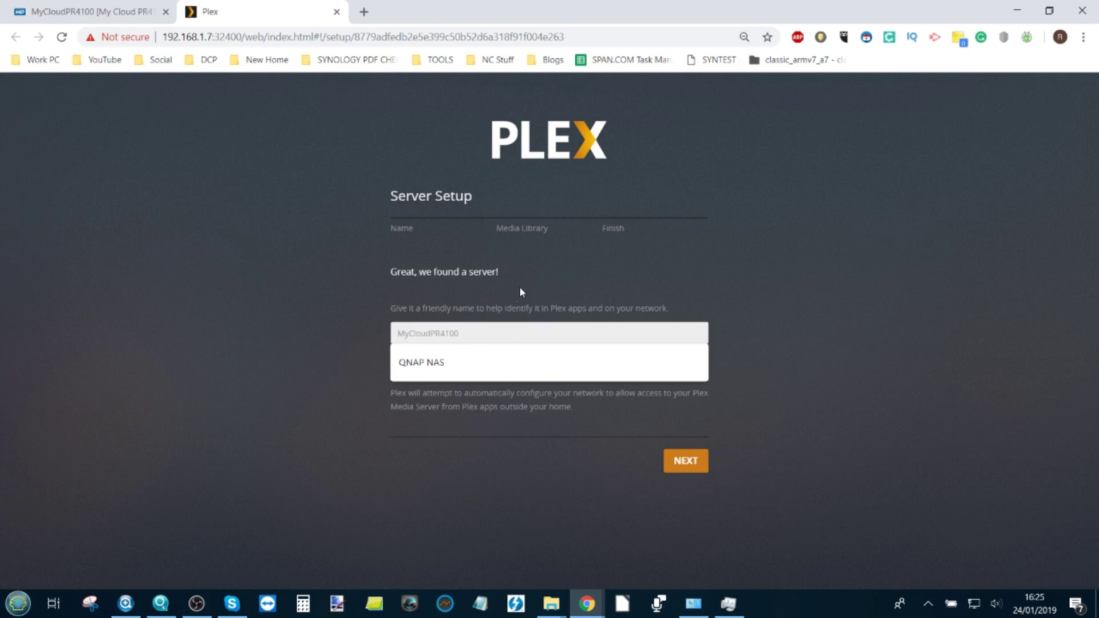
left_click(506, 304)
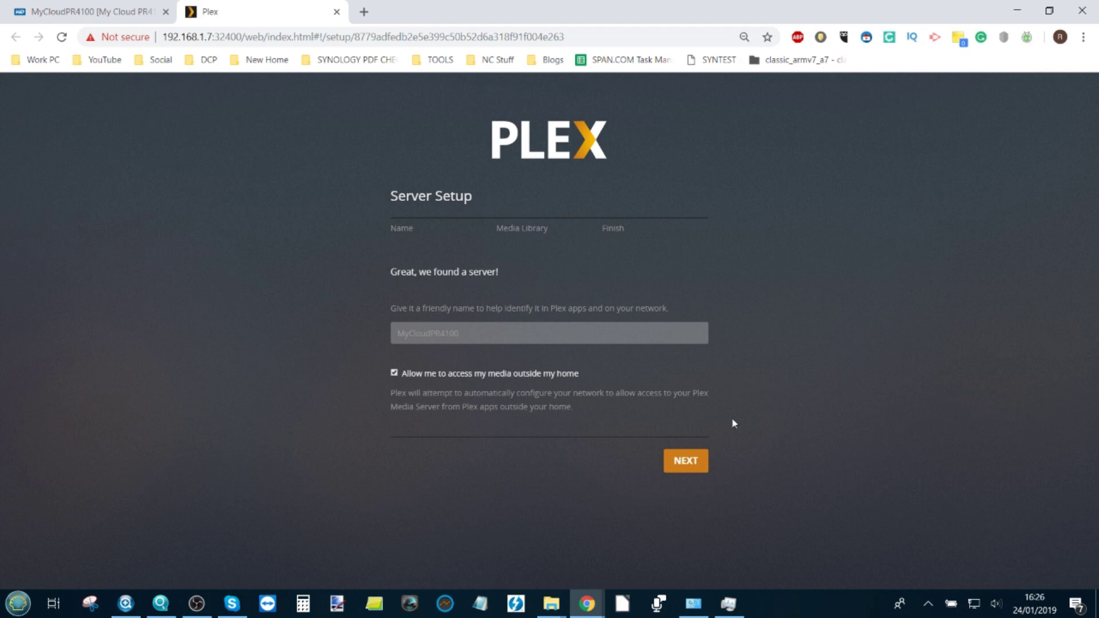
left_click(697, 459)
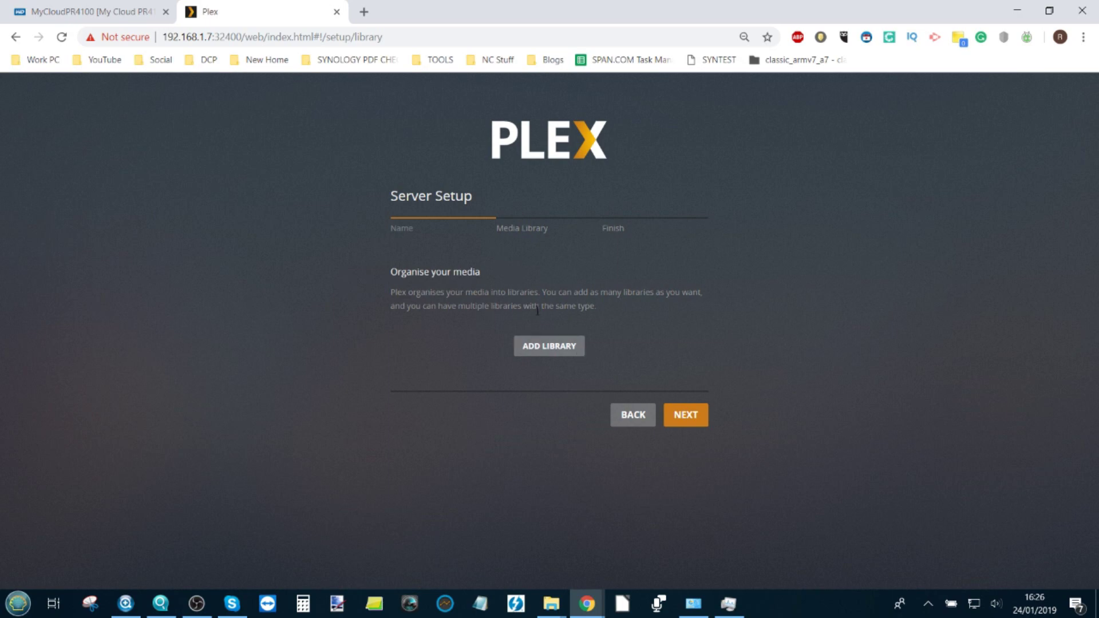
left_click(547, 346)
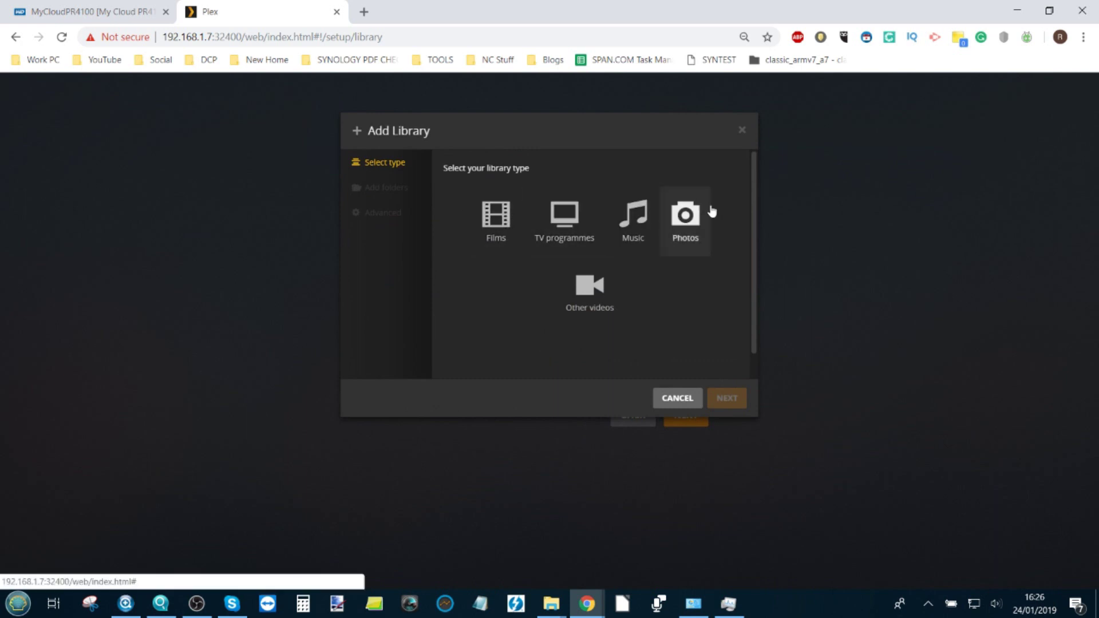
Step: Create a Films library using the /shares/SHARE123/Movies folder
left_click(502, 217)
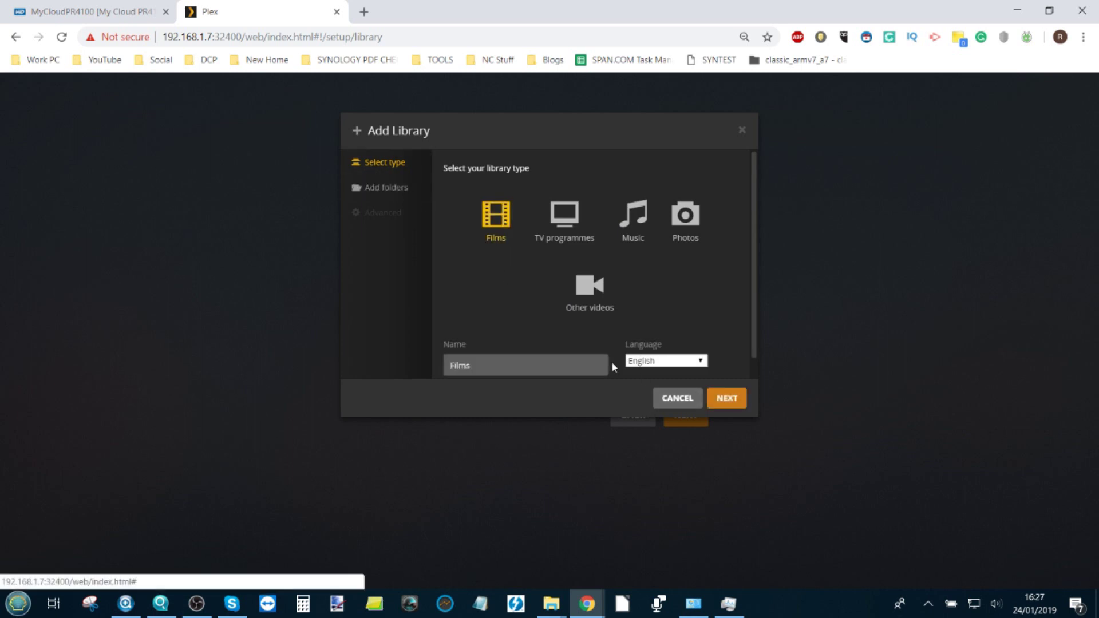
left_click(727, 402)
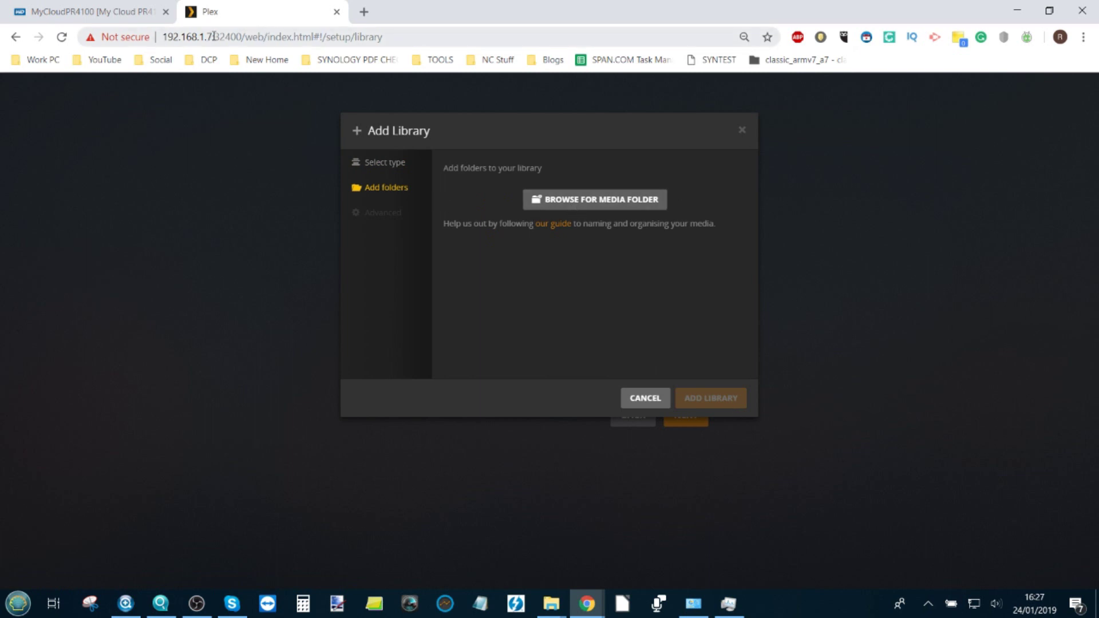
left_click(592, 205)
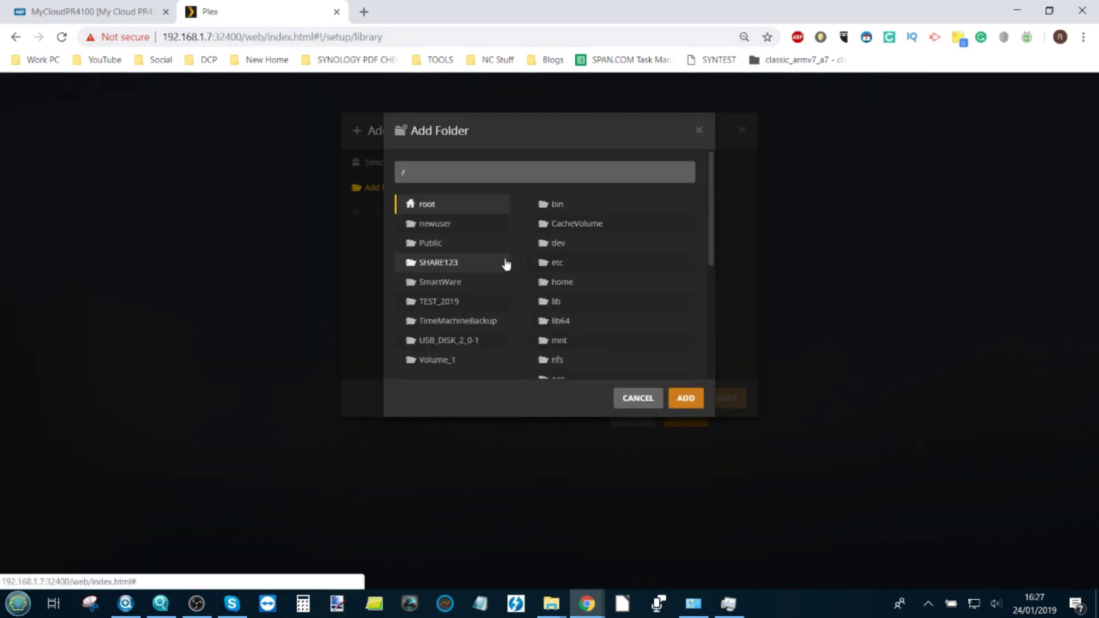
left_click(463, 264)
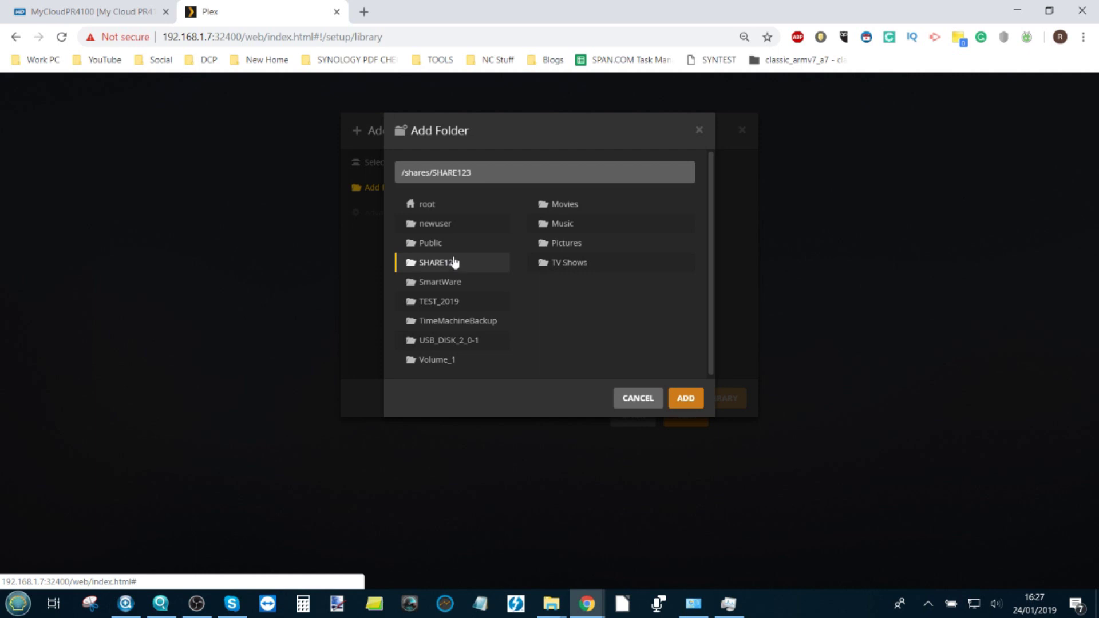
left_click(570, 206)
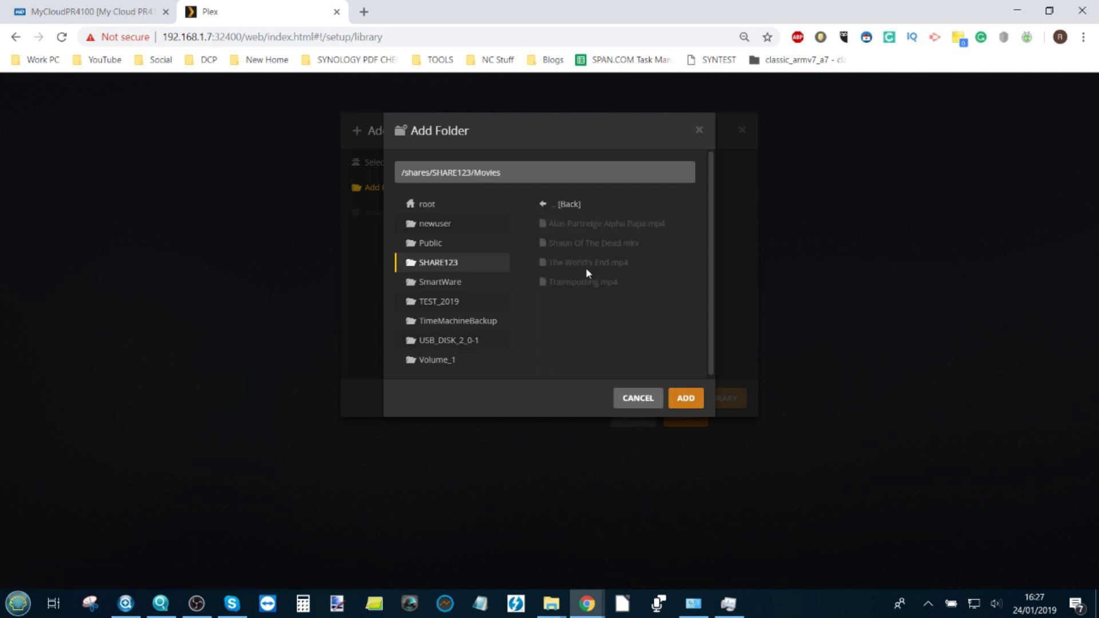
left_click(684, 402)
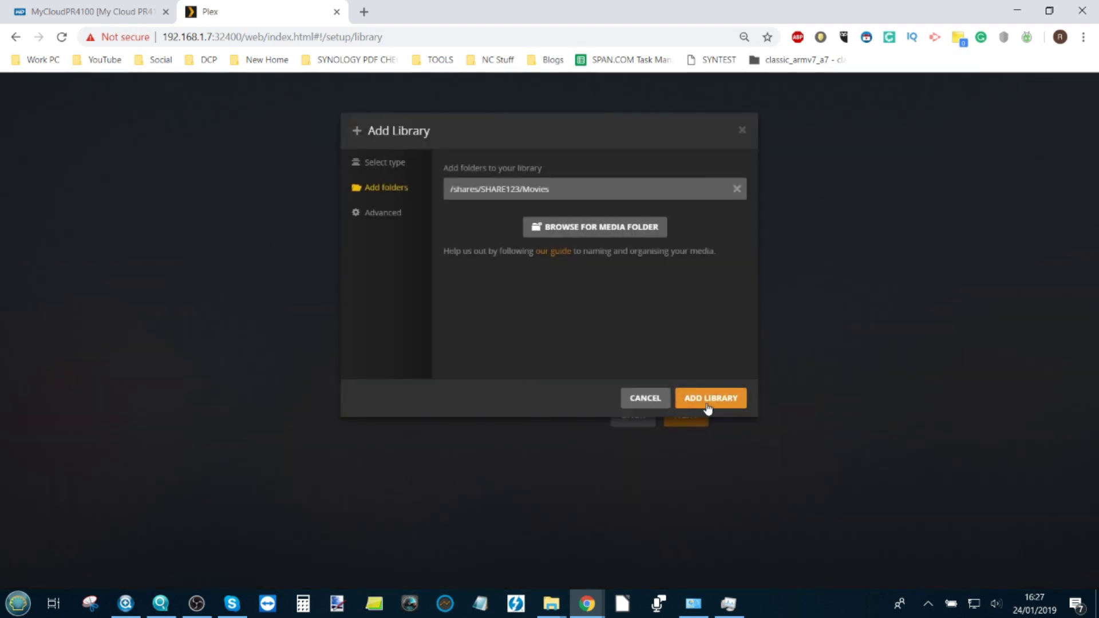
left_click(712, 400)
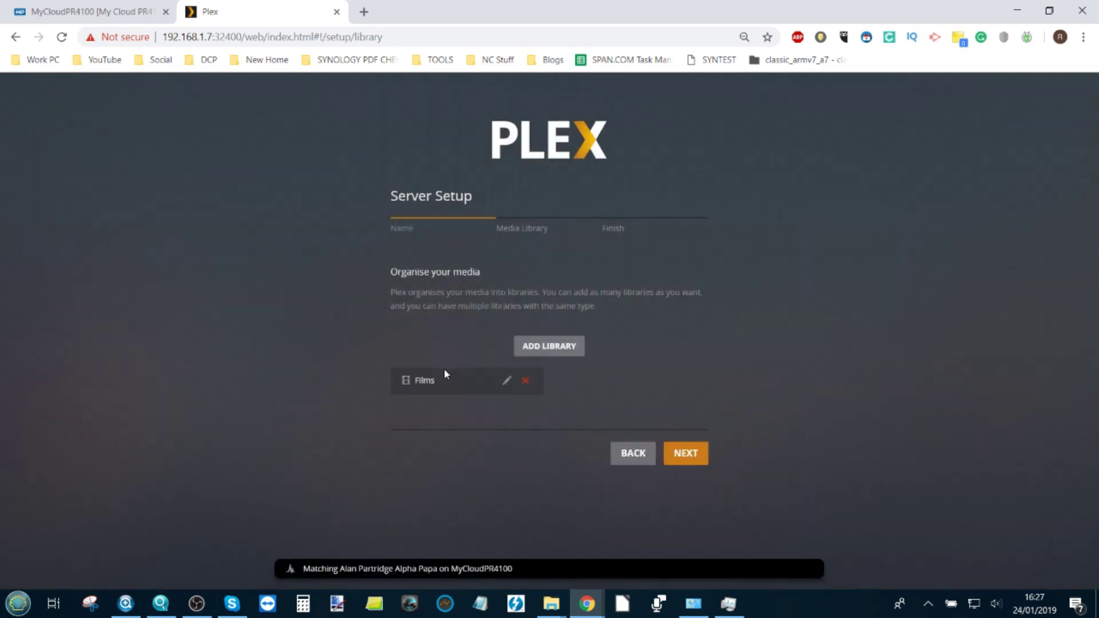
left_click(556, 344)
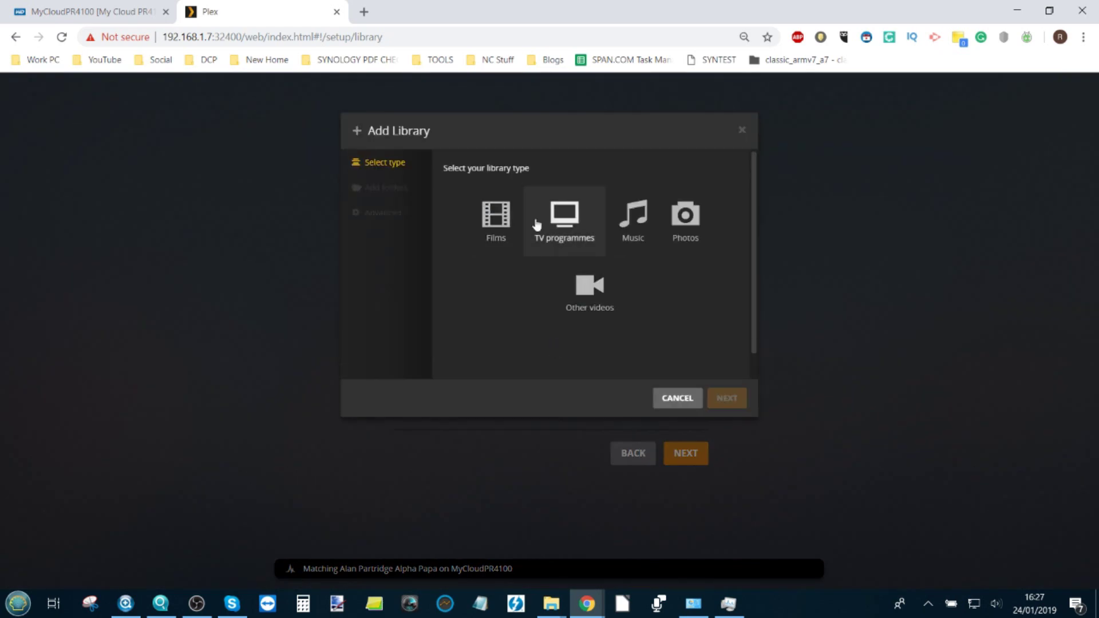
Step: Create a TV programmes library using the /shares/SHARE123/TV Shows folder
left_click(556, 223)
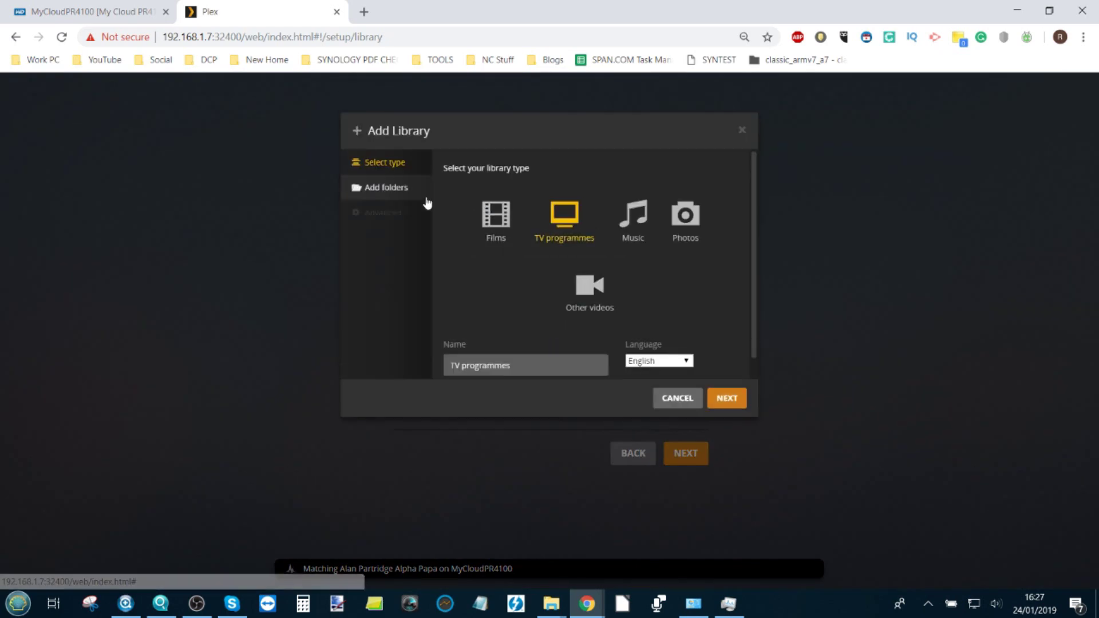
left_click(394, 191)
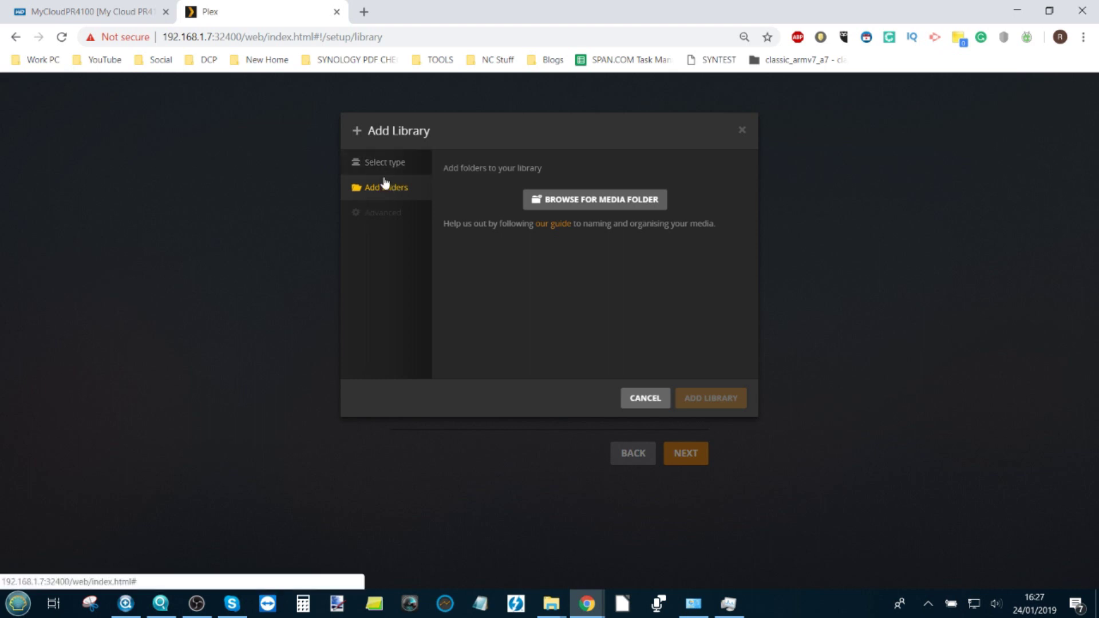
left_click(573, 200)
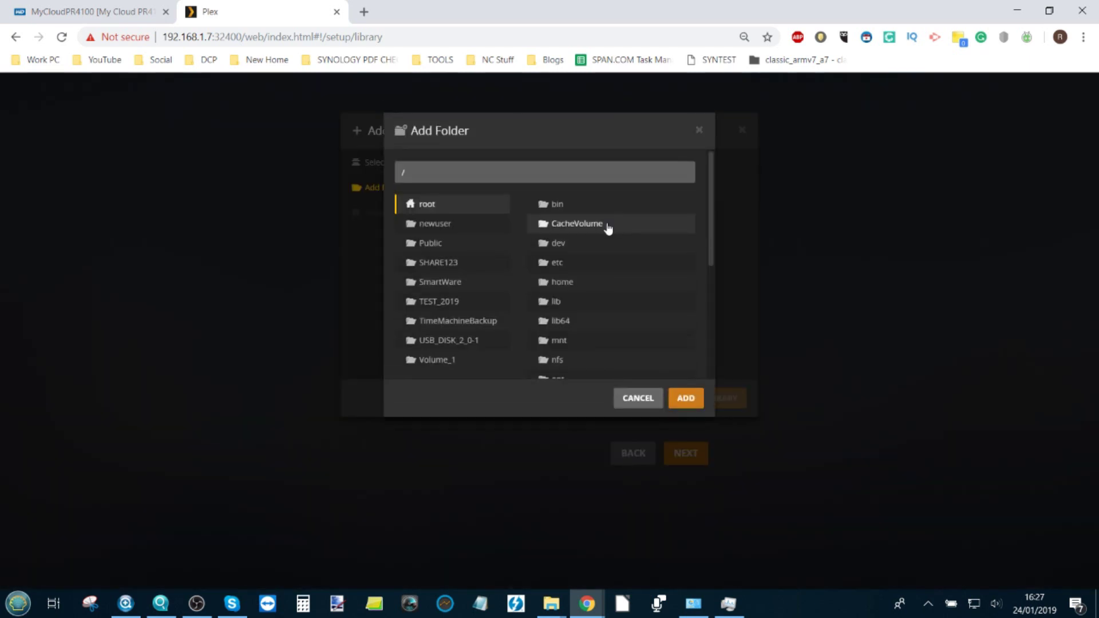
left_click(462, 263)
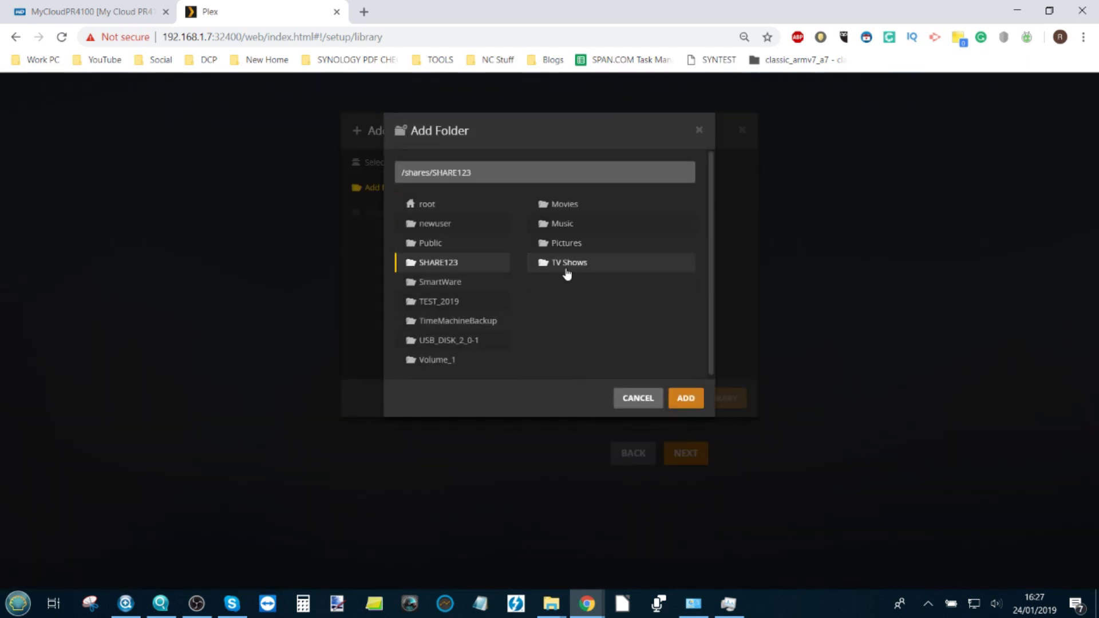
left_click(560, 269)
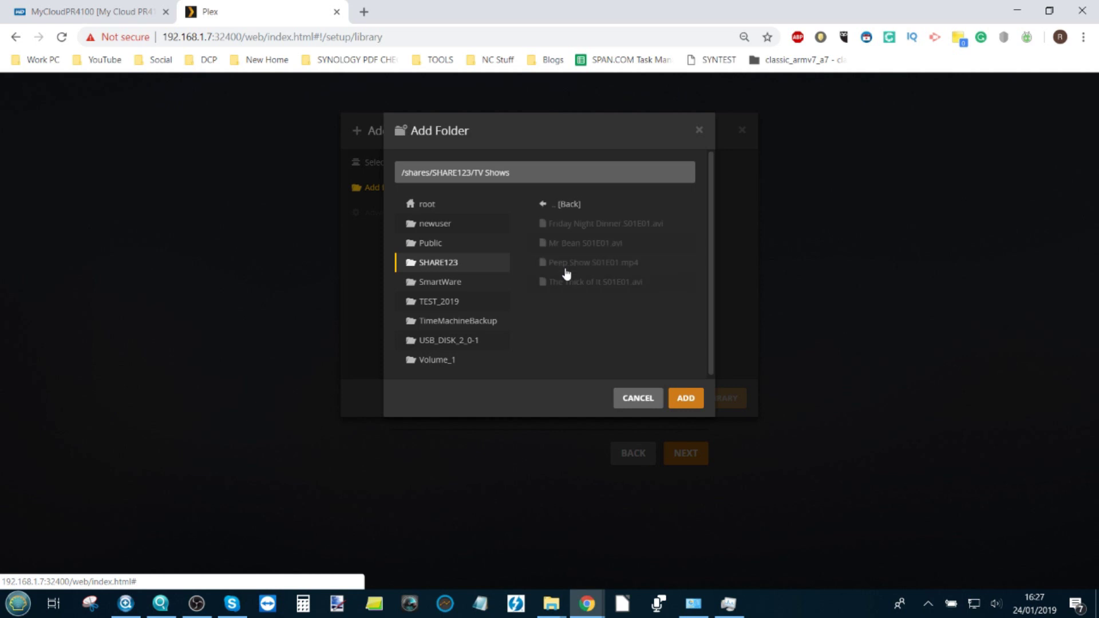
left_click(690, 399)
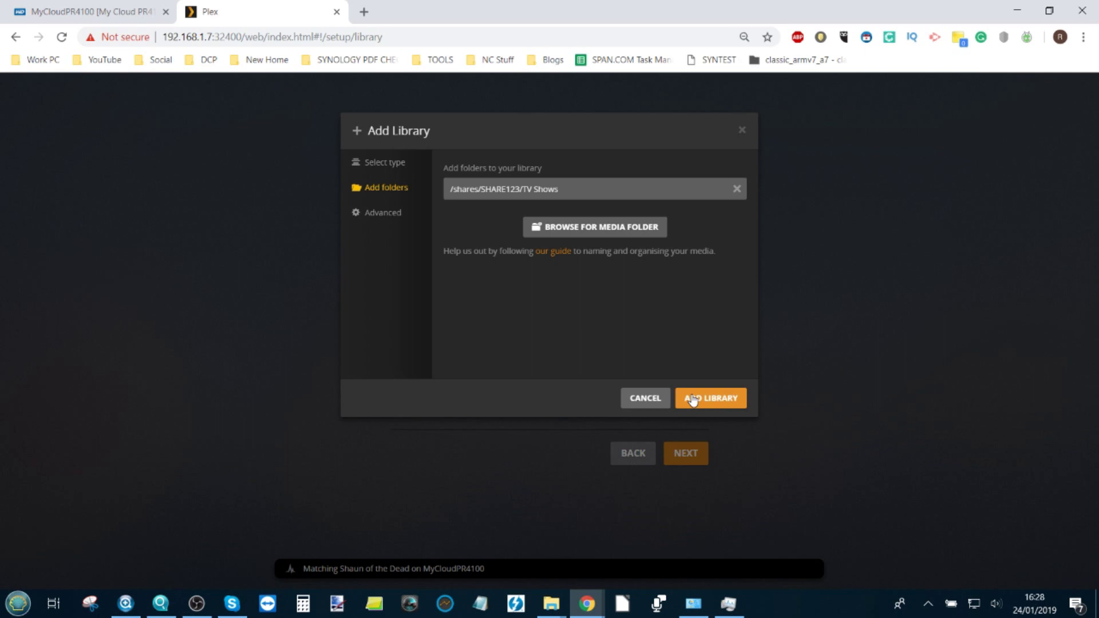
left_click(695, 398)
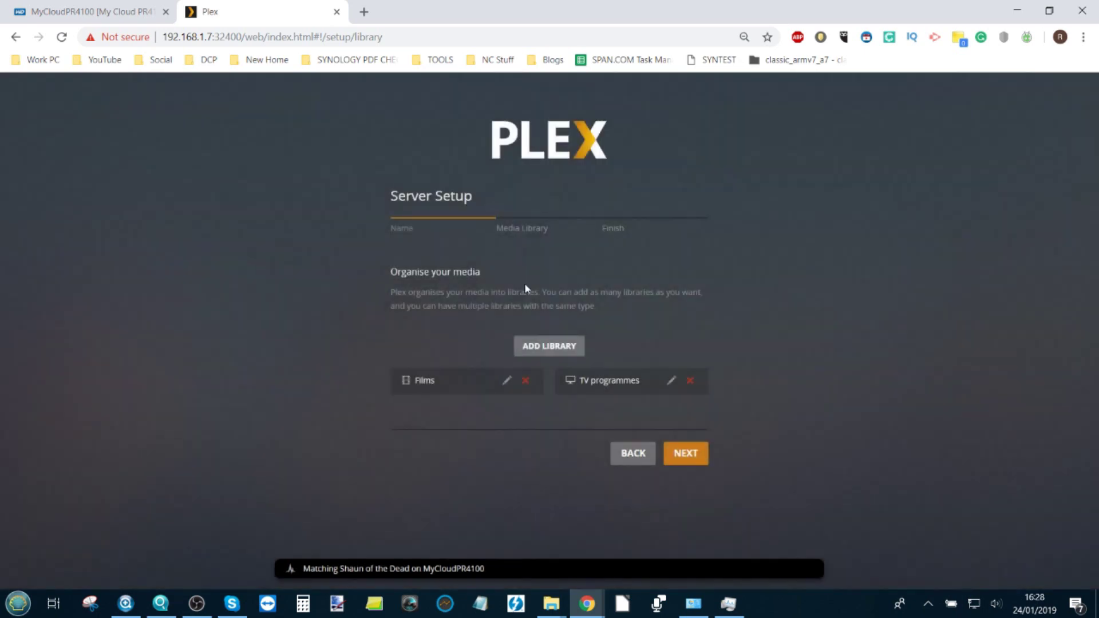
Step: Start a Music library with /shares/SHARE123/Music as its folder, then switch to the My Cloud tab
left_click(544, 350)
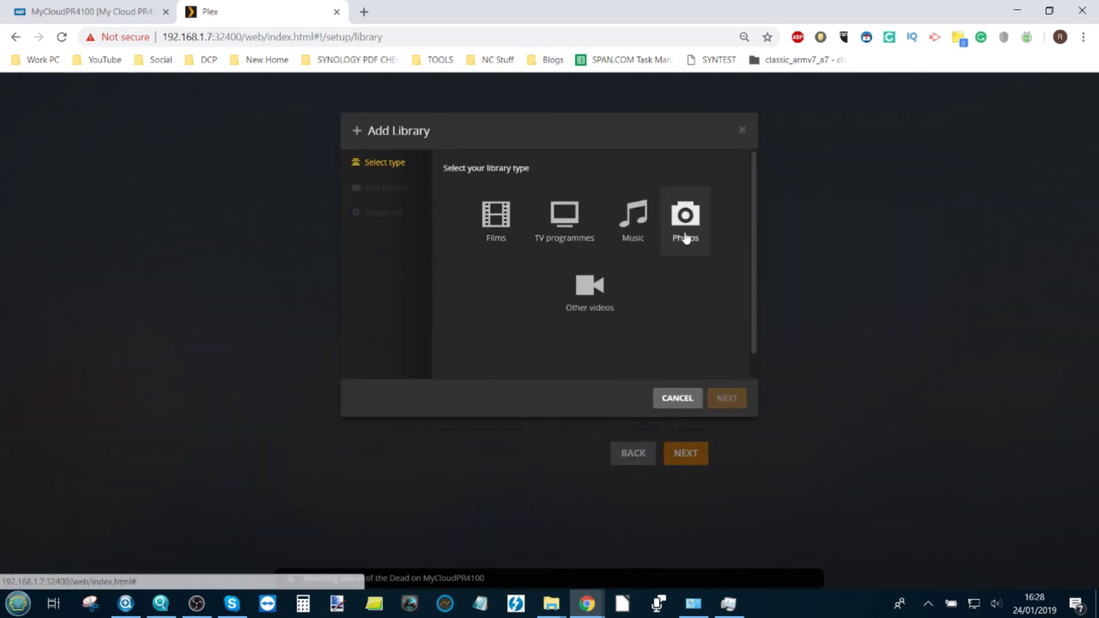
left_click(633, 226)
left_click(393, 189)
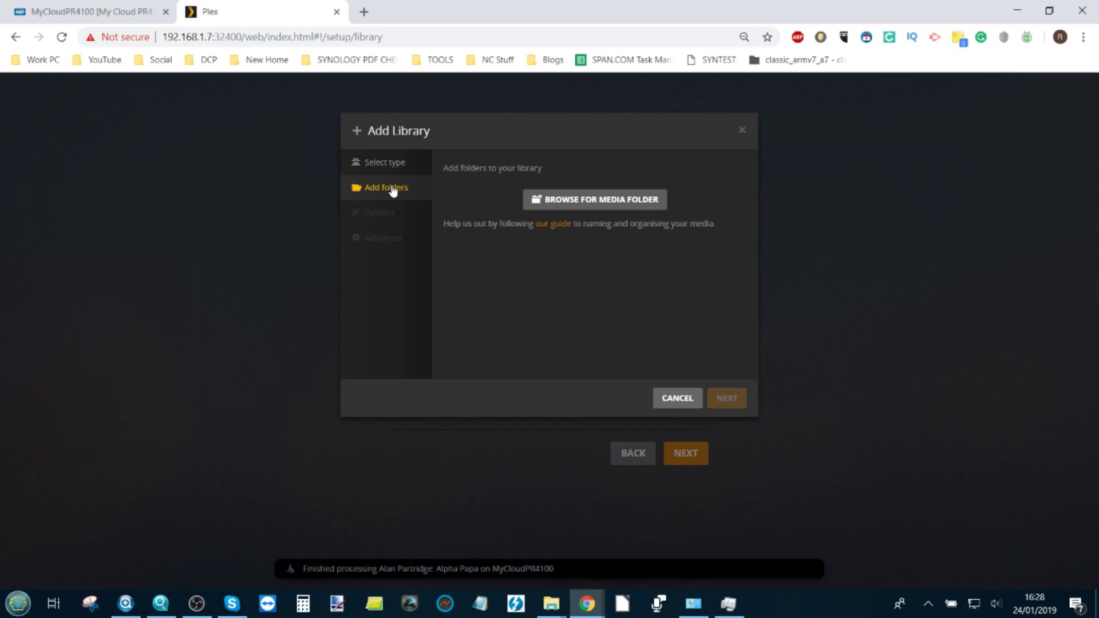
left_click(582, 199)
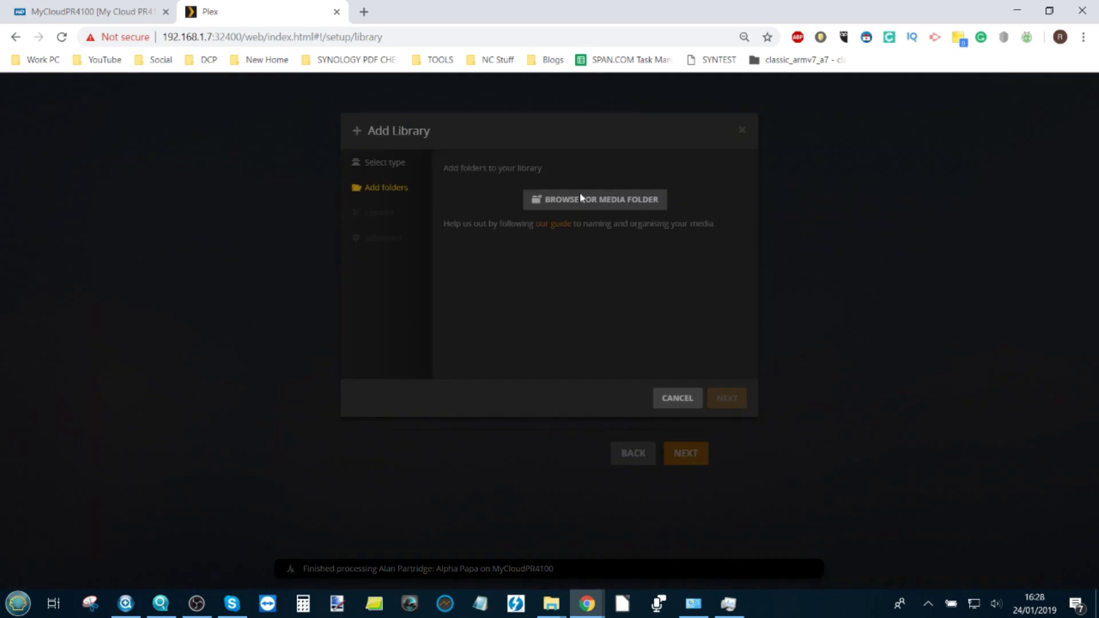
left_click(448, 262)
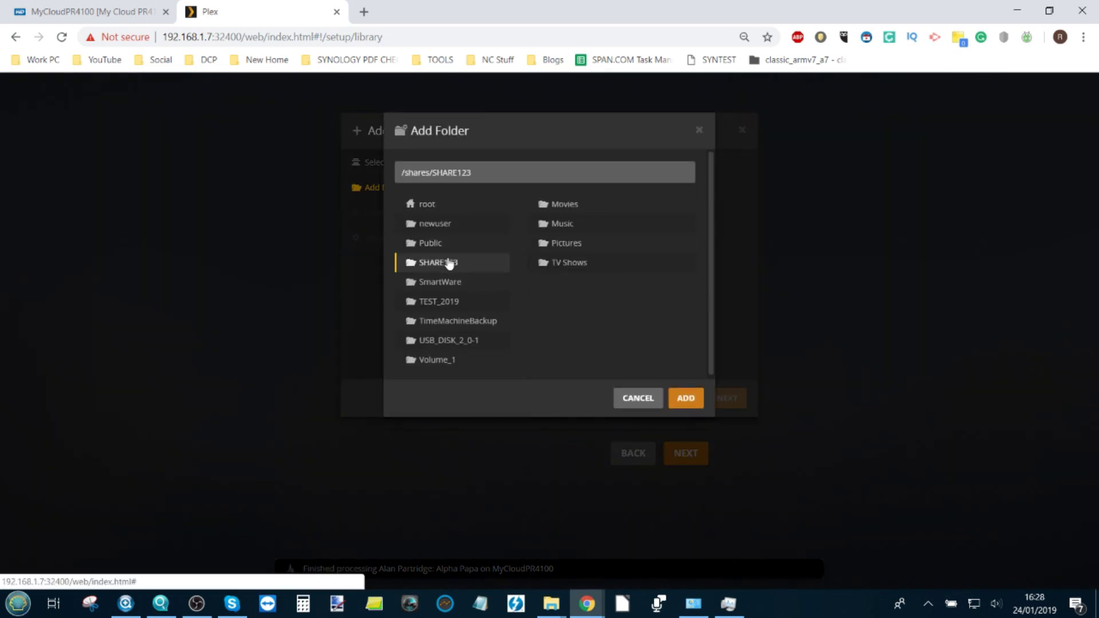
left_click(566, 224)
left_click(687, 402)
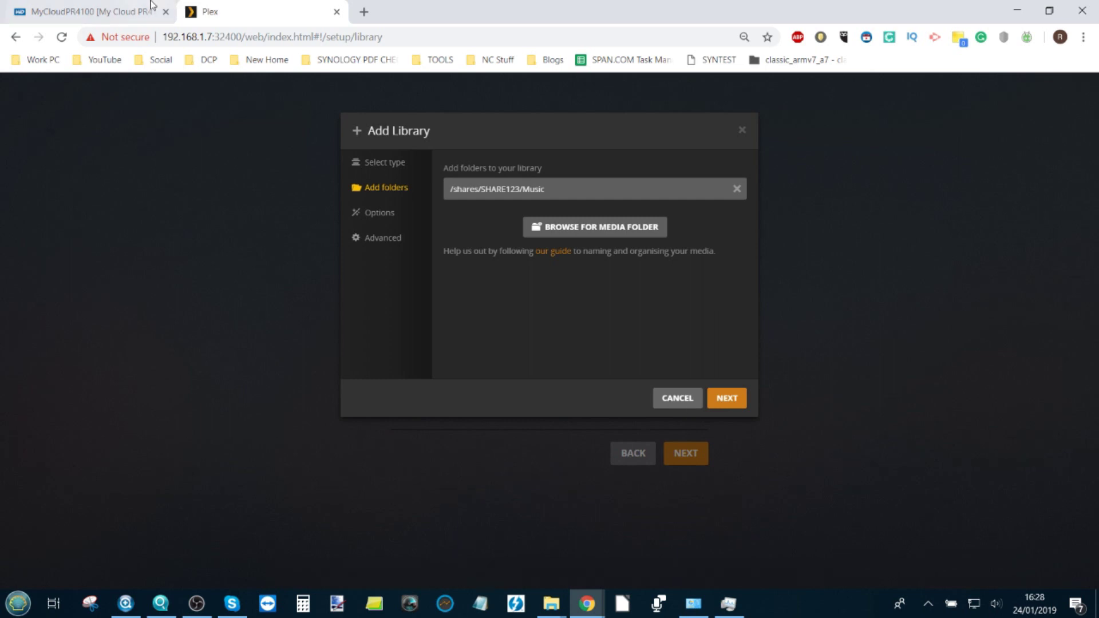
left_click(103, 11)
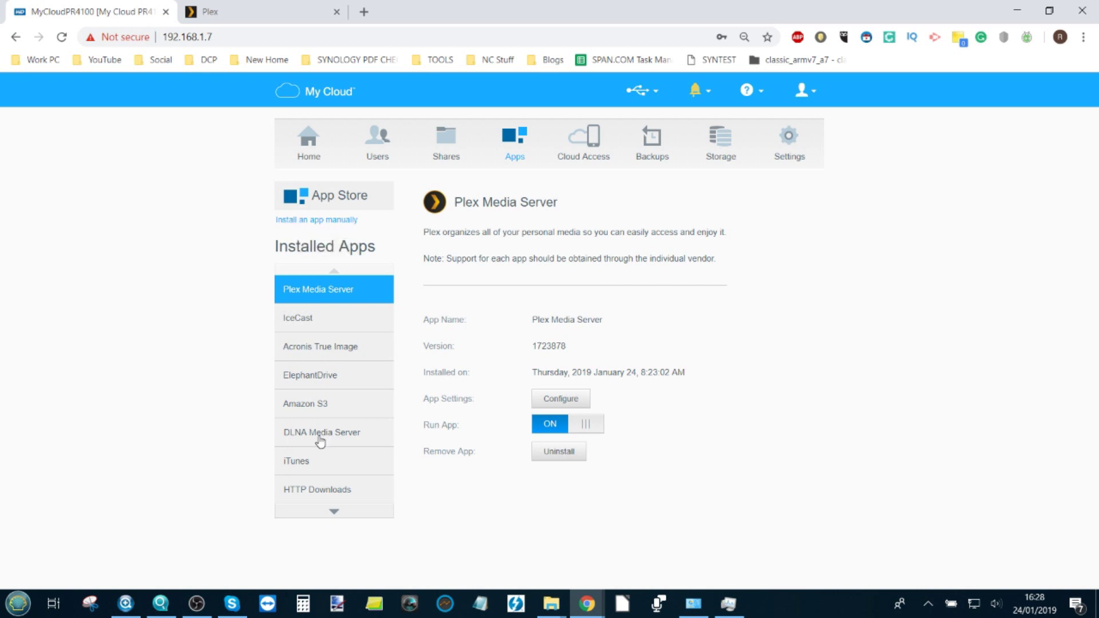
Step: Sign back into My Cloud with the password, open Web File Viewer, and return to Plex
left_click(334, 511)
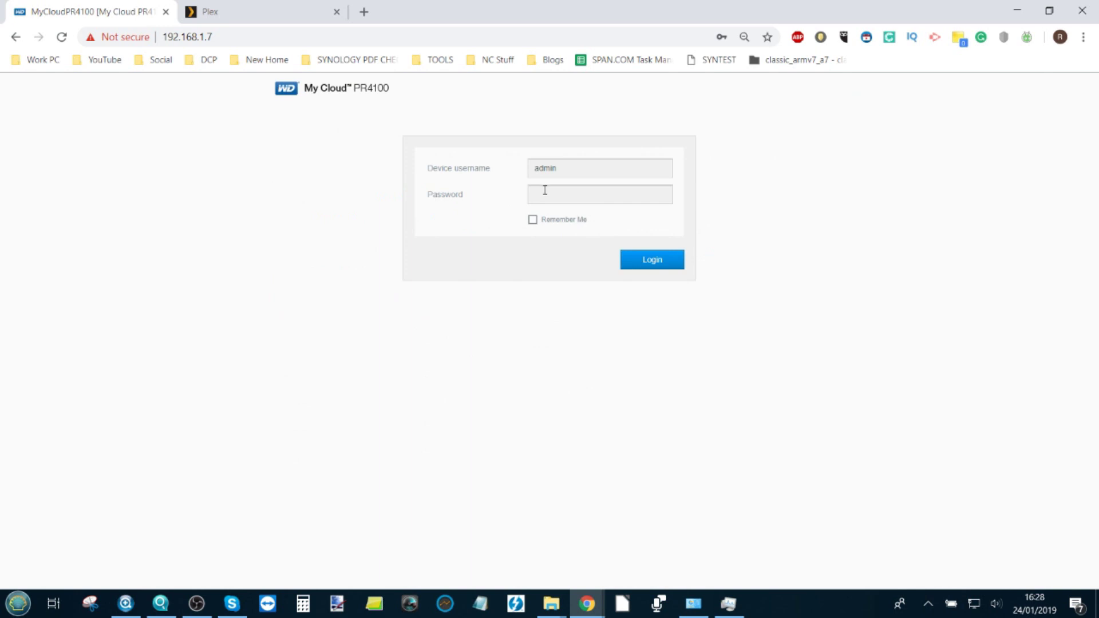
type("*****")
key("Return")
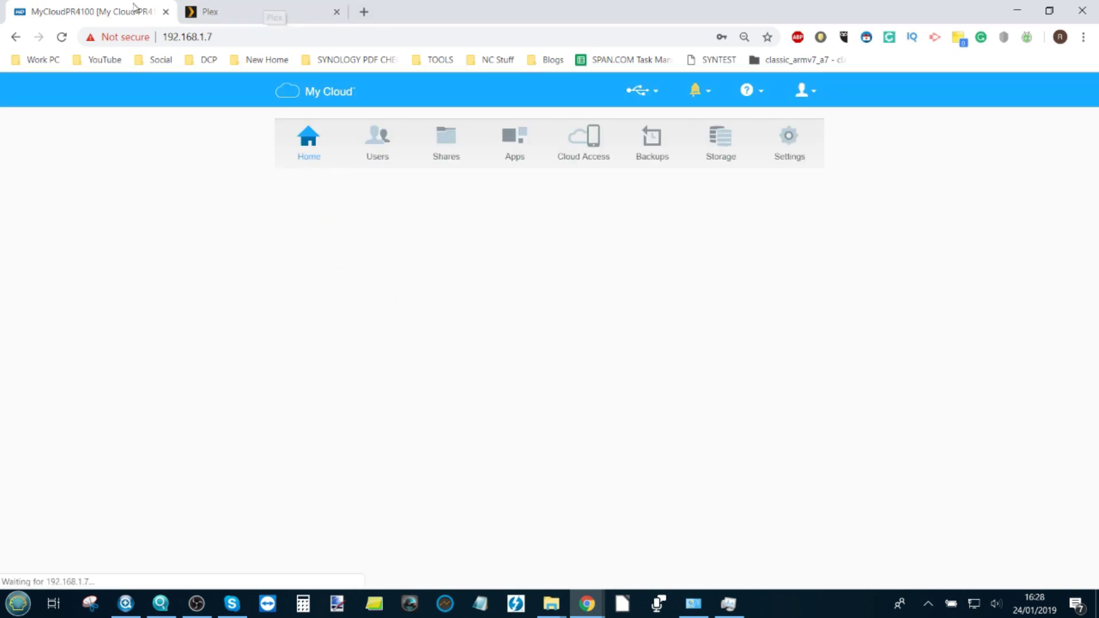
left_click(515, 143)
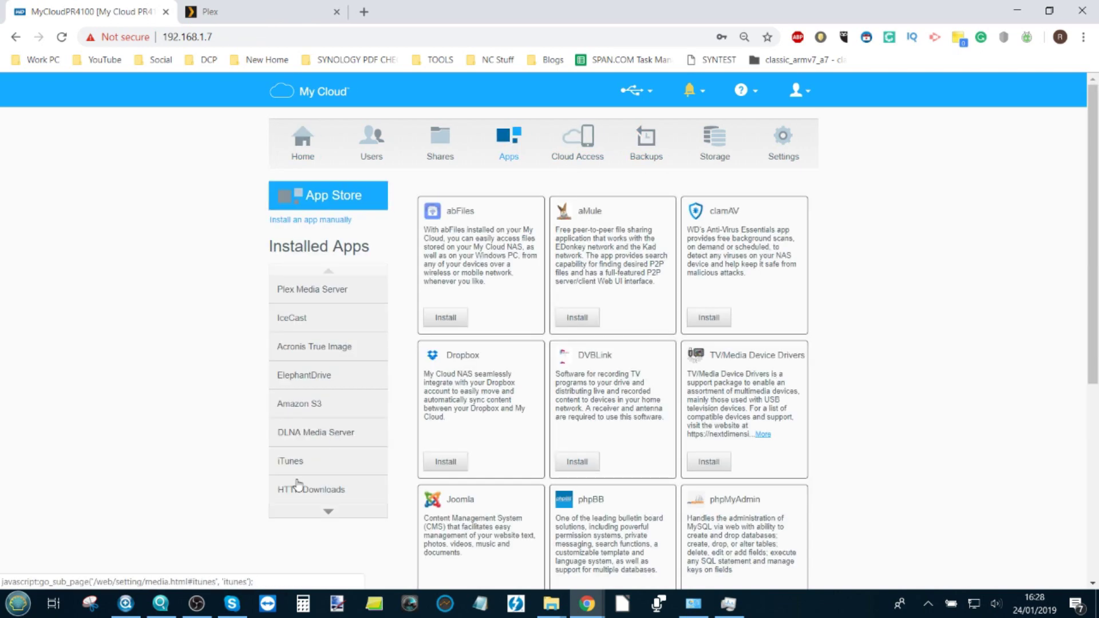
left_click(321, 511)
left_click(319, 491)
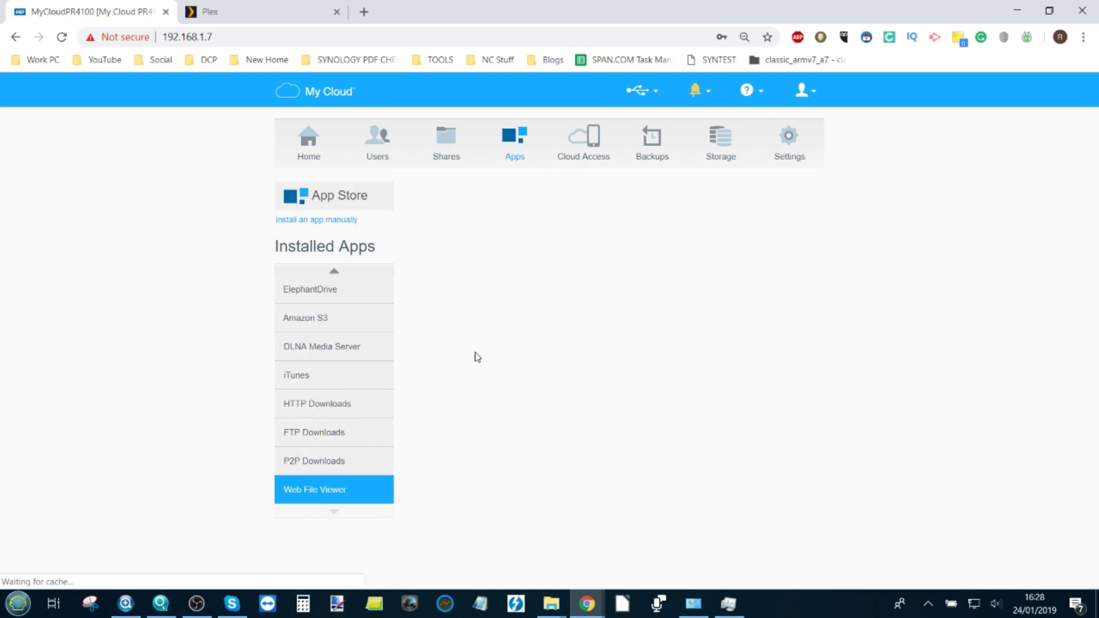
left_click(241, 11)
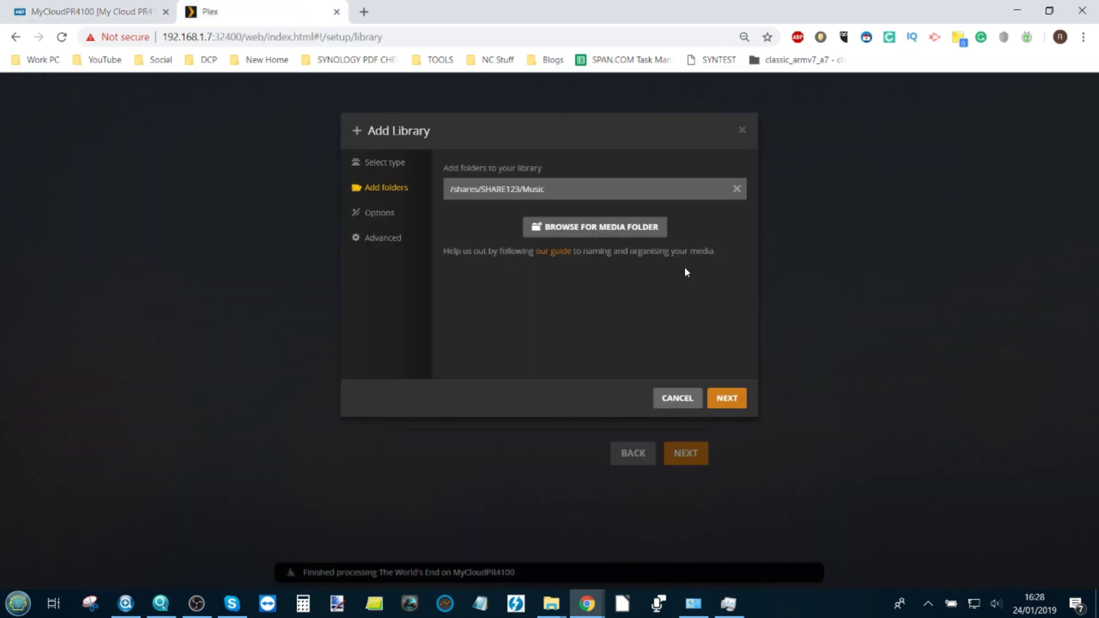
Step: Keep the basic music library option, review Advanced settings, and create the Music library
left_click(726, 401)
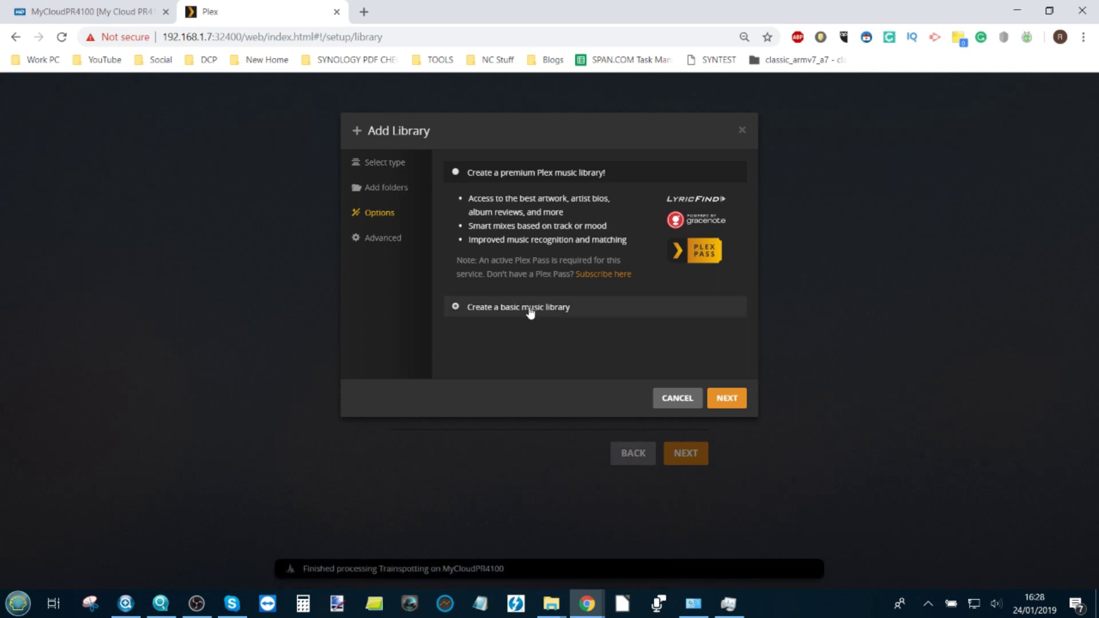
left_click(736, 404)
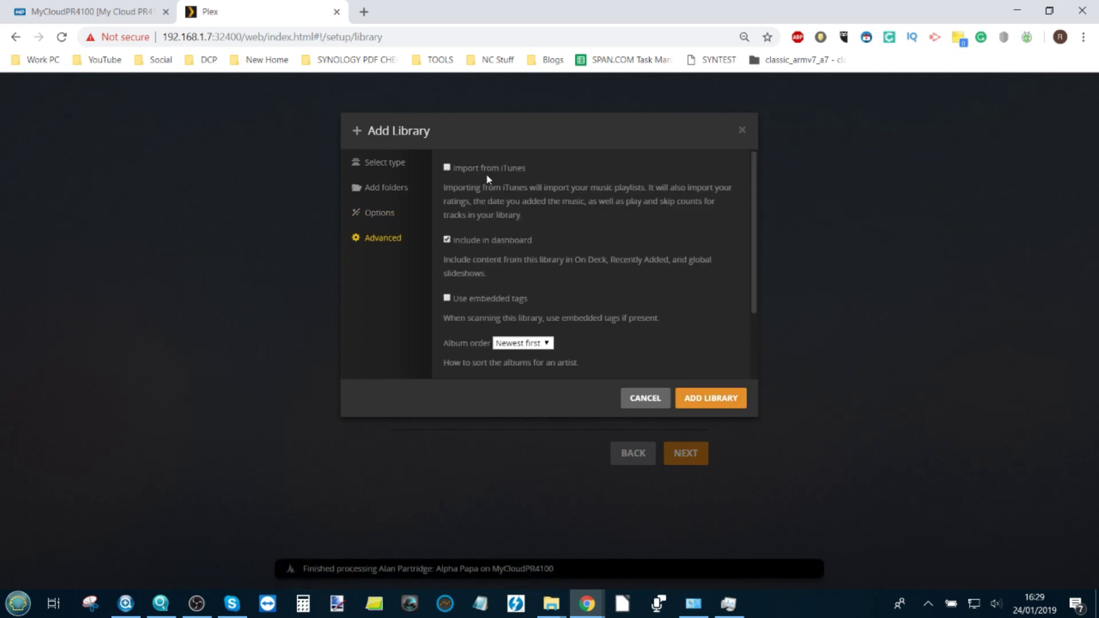
scroll(487, 175, "down", 3)
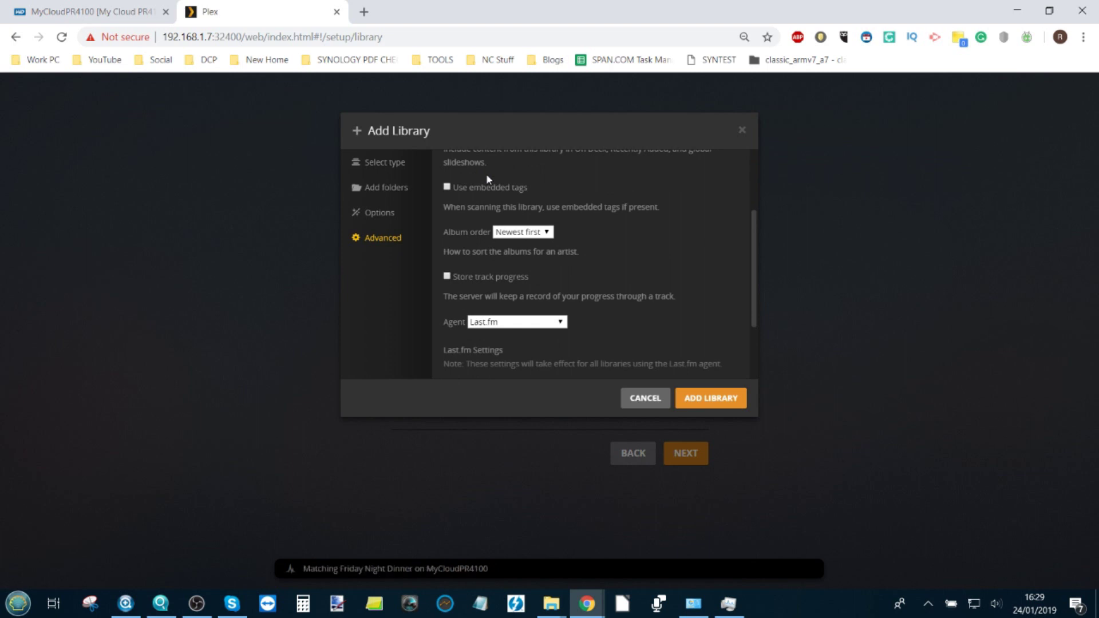
scroll(486, 174, "down", 2)
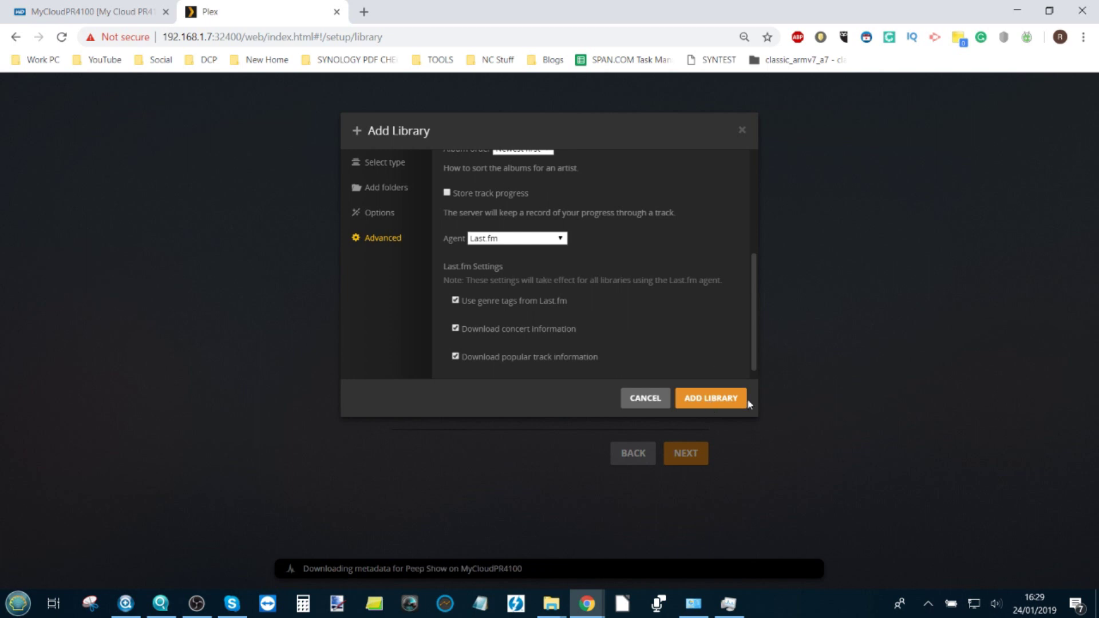
left_click(719, 403)
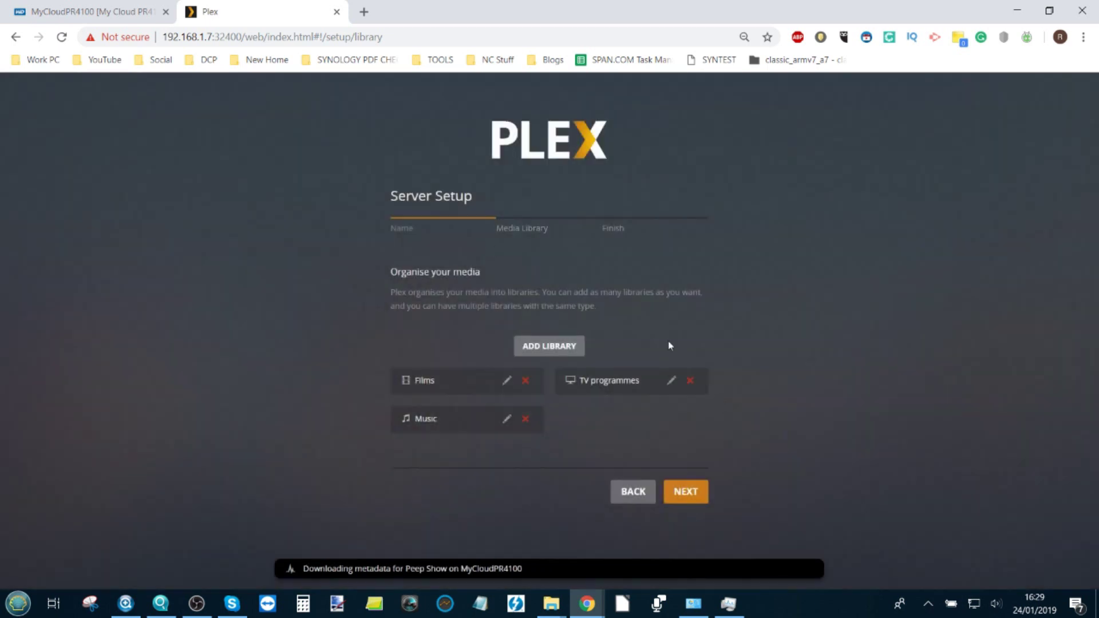
Step: Go past the media library page with Films, TV programmes and Music in place and finish server setup
left_click(698, 500)
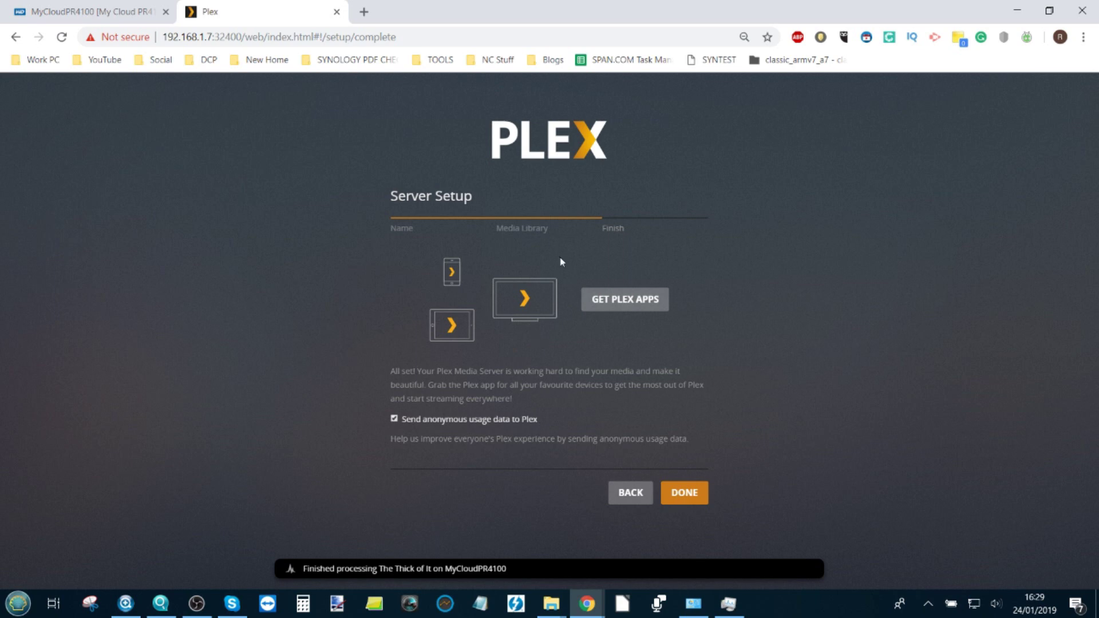
left_click(679, 493)
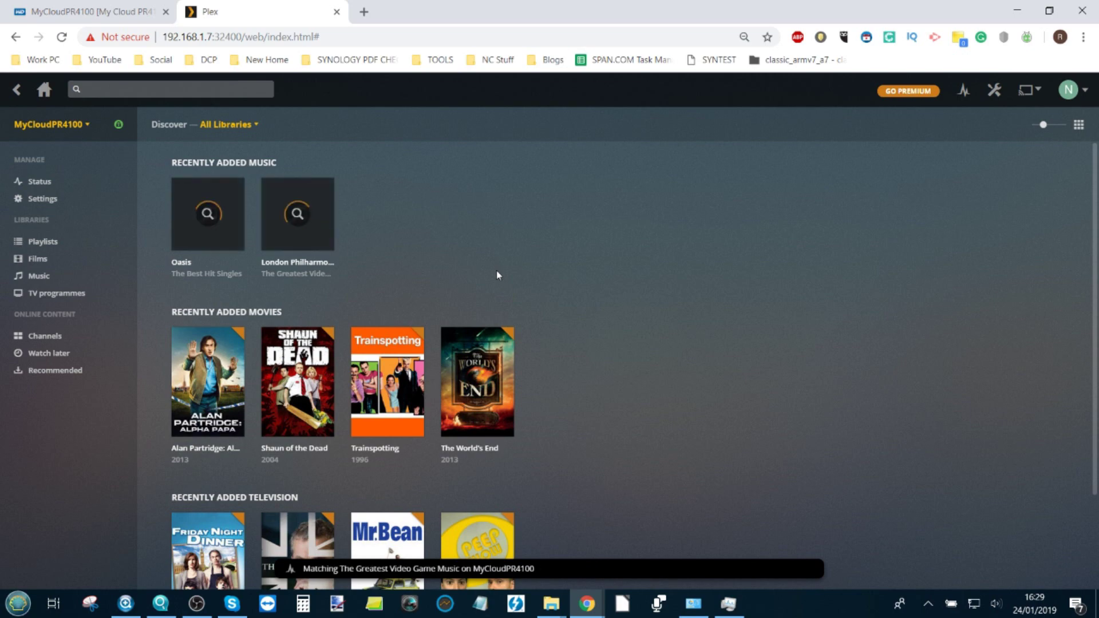
Step: Compare the server addresses in the My Cloud dashboard and Plex, then open the Films library
left_click(115, 12)
left_click_drag(226, 37, 161, 31)
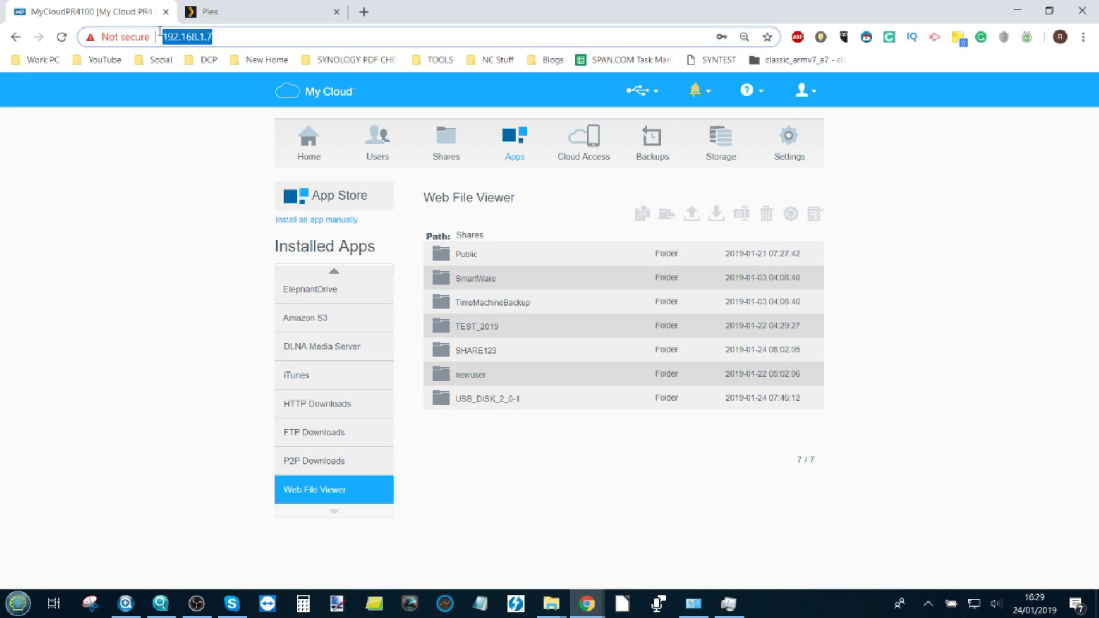
left_click(218, 10)
left_click_drag(215, 37, 158, 36)
mouse_move(332, 253)
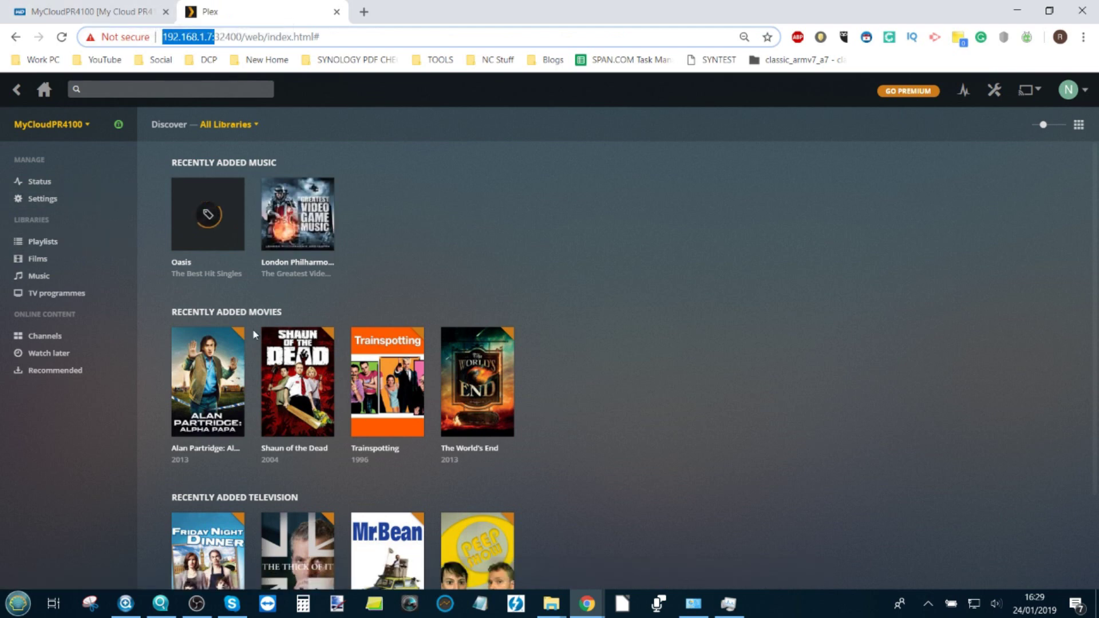
left_click(37, 258)
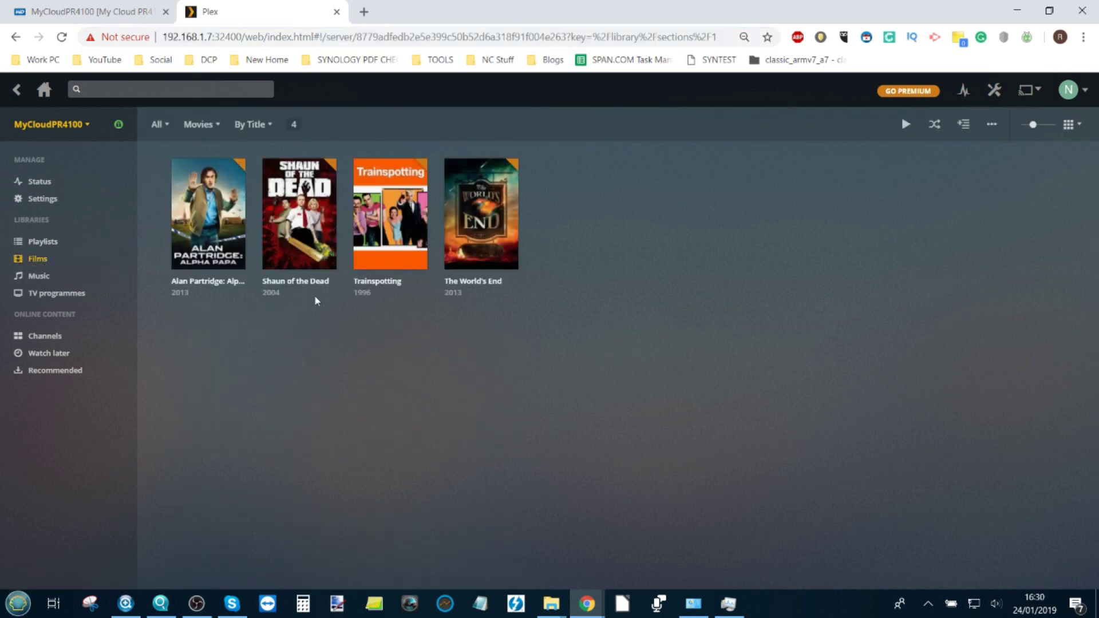
Step: Open The World's End and browse its 2013 details, cast and related Edgar Wright films
mouse_move(456, 255)
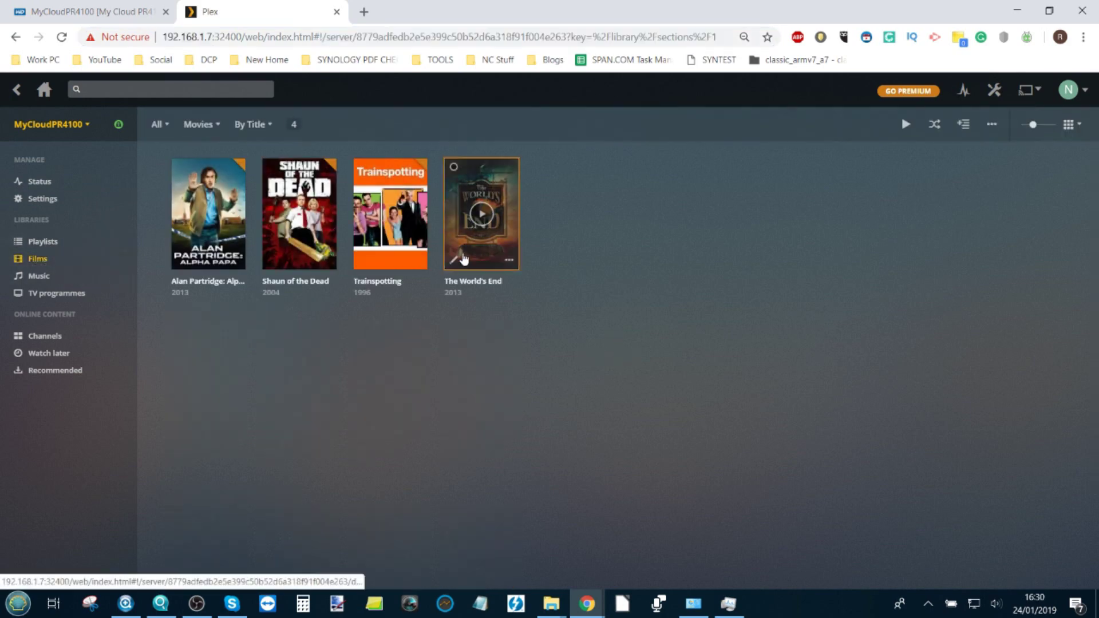
left_click(509, 188)
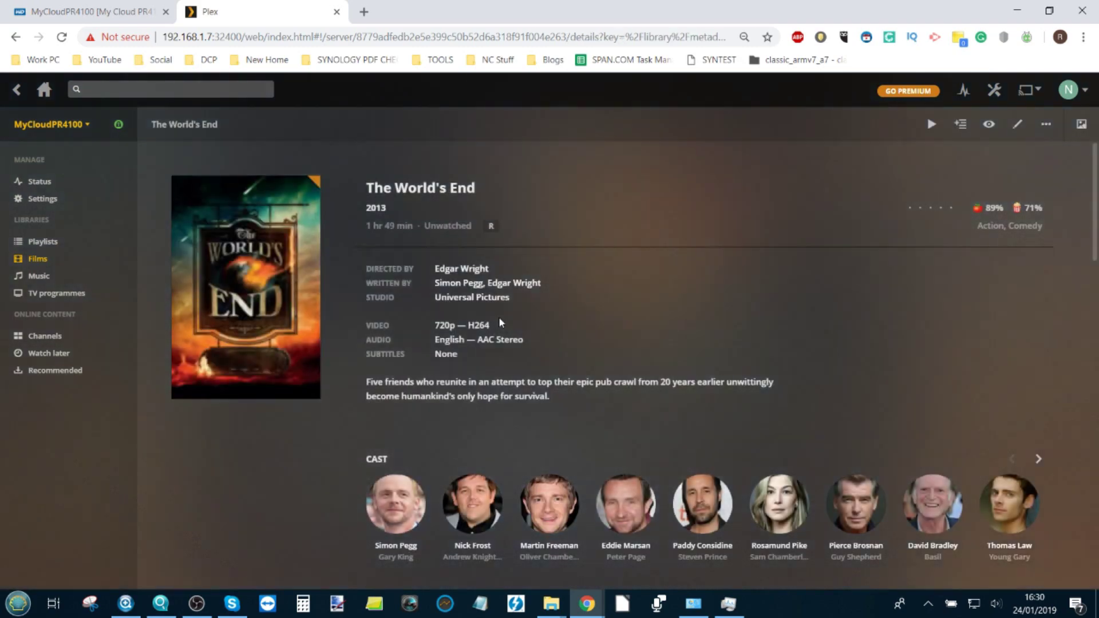
mouse_move(259, 298)
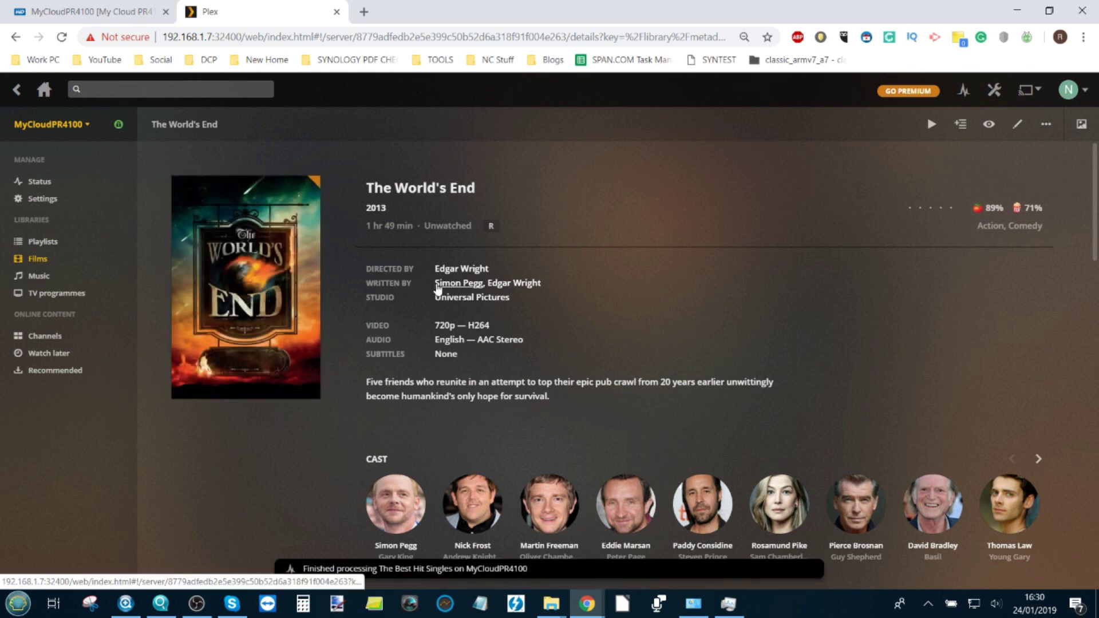
scroll(438, 289, "down", 1)
scroll(438, 289, "down", 2)
scroll(741, 277, "down", 6)
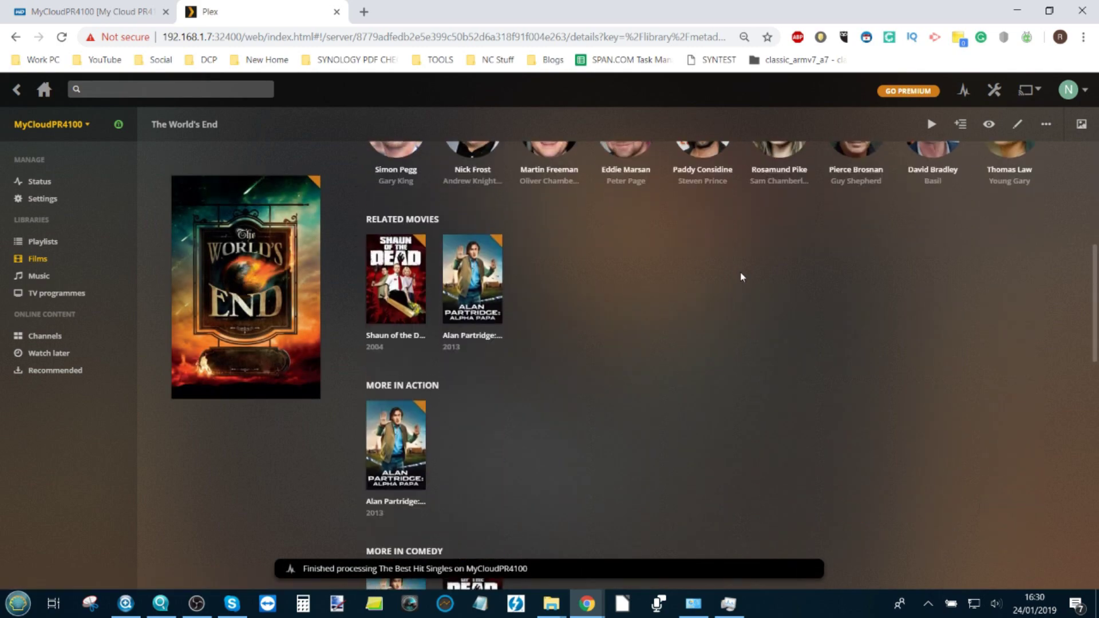
scroll(742, 277, "down", 10)
scroll(741, 277, "up", 20)
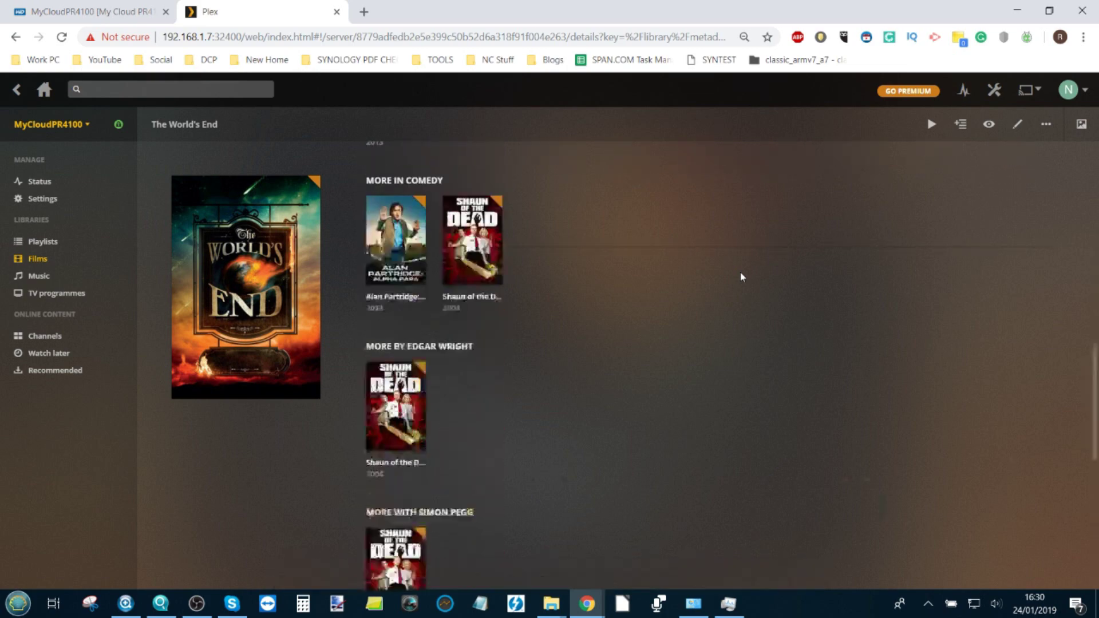